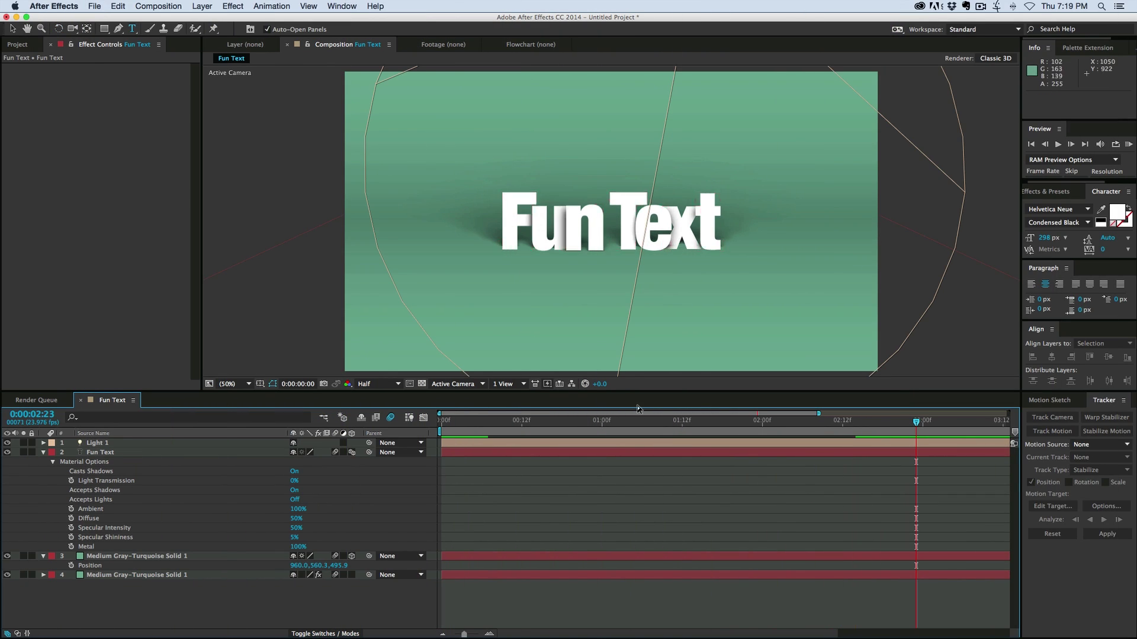
Step: Edit the Fun Text layer so it reads 'Cinema Spice' and commit the change
click(517, 209)
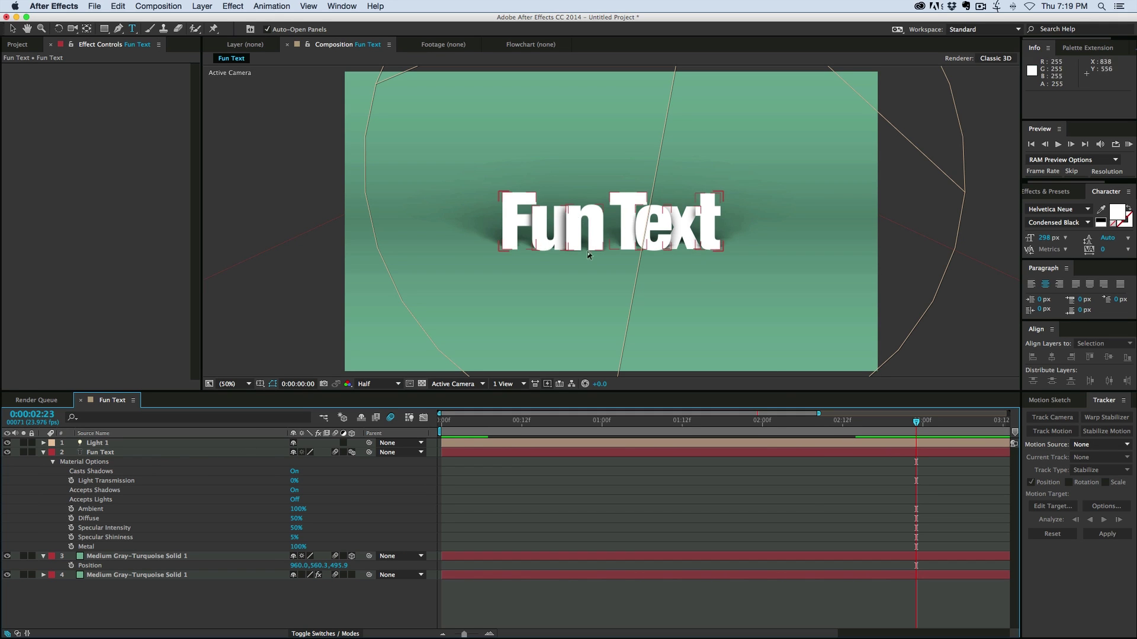
click(878, 456)
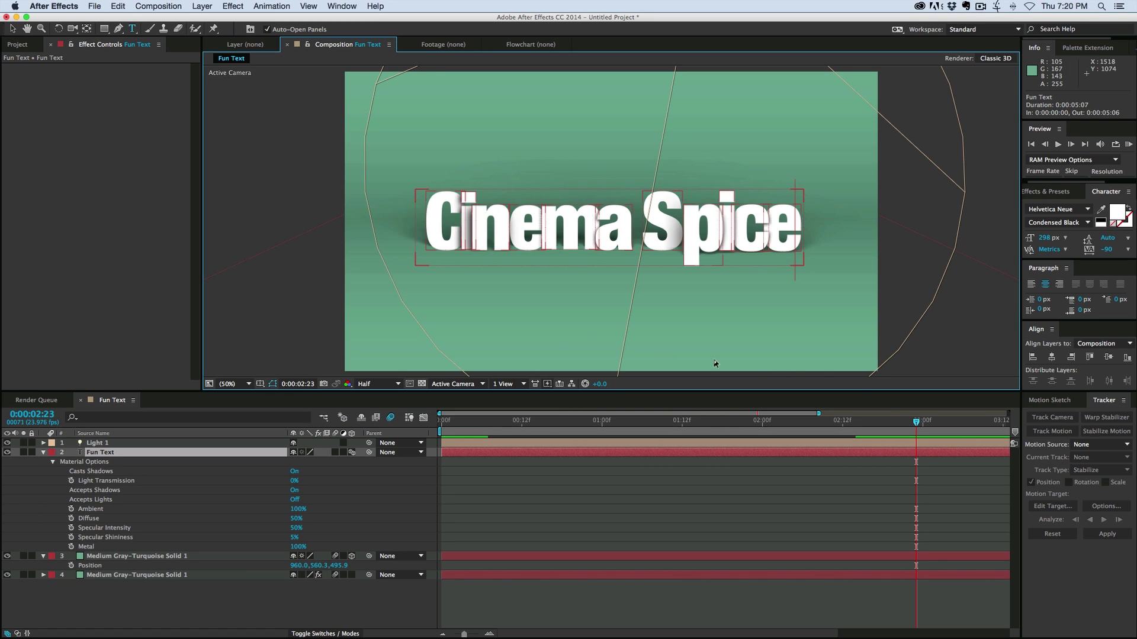
click(676, 520)
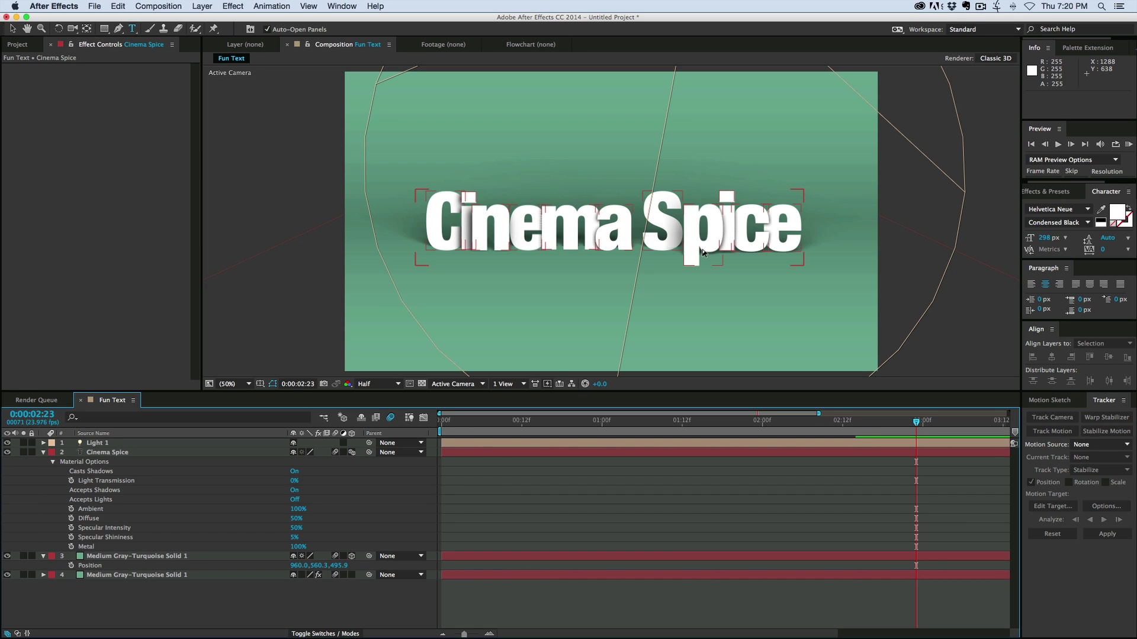
Step: Create a new composition and add a turquoise solid named 'BG'
key(super+n)
key(Return)
key(super+y)
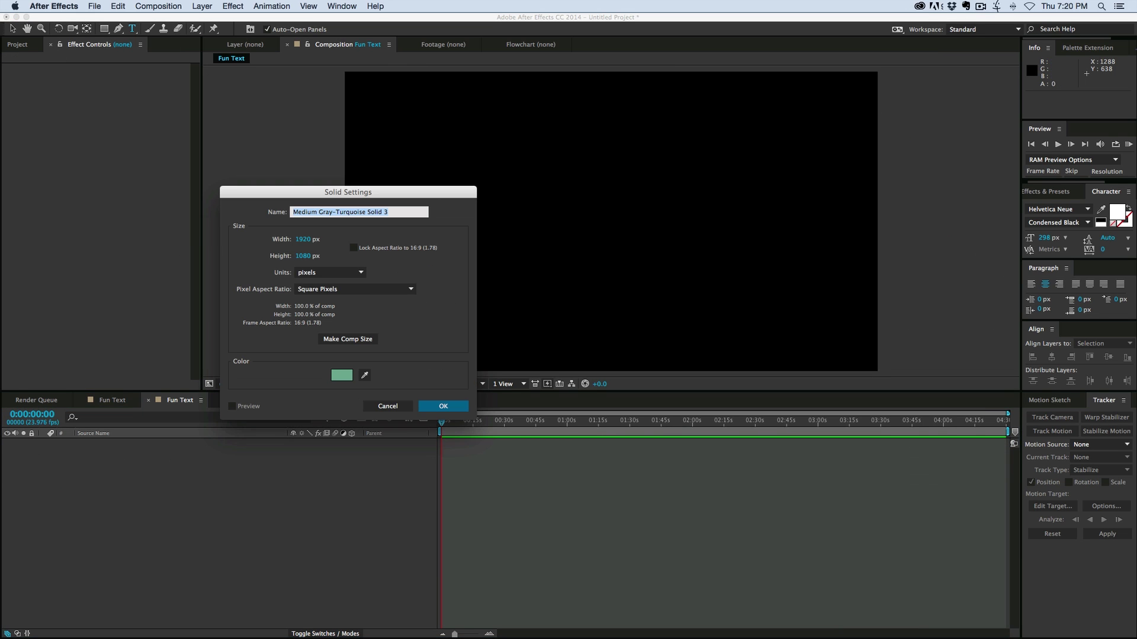
text(BG)
key(Return)
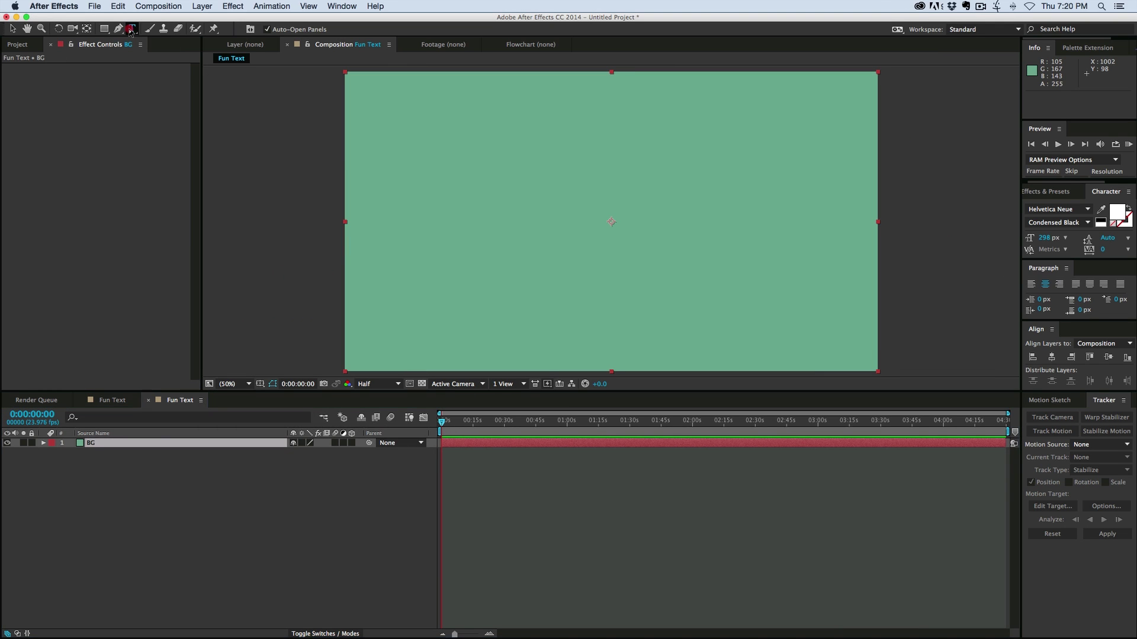
Step: Add a 'Cinema Spice' text layer centred horizontally and vertically in the frame
click(498, 222)
text(Cinema Spice)
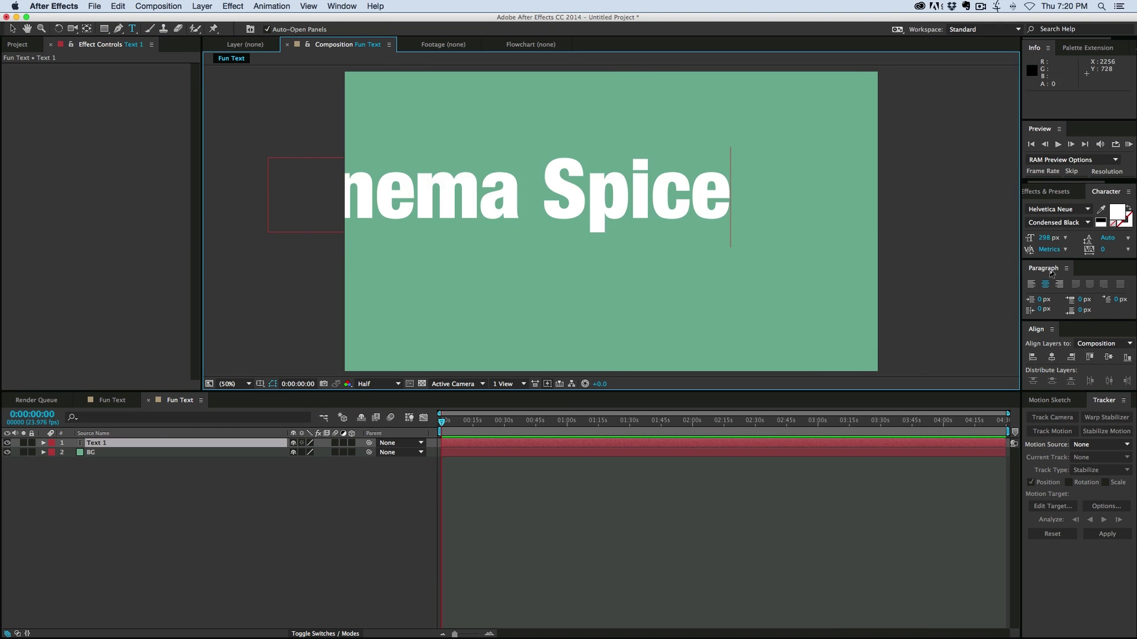
click(1045, 283)
click(1052, 357)
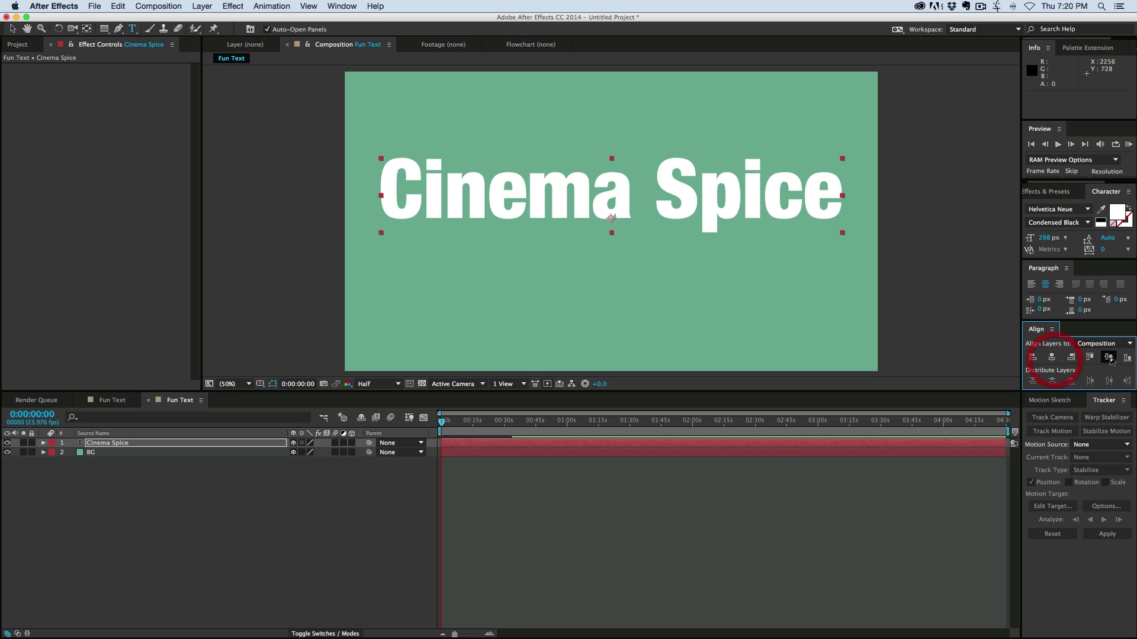
click(1107, 357)
click(595, 497)
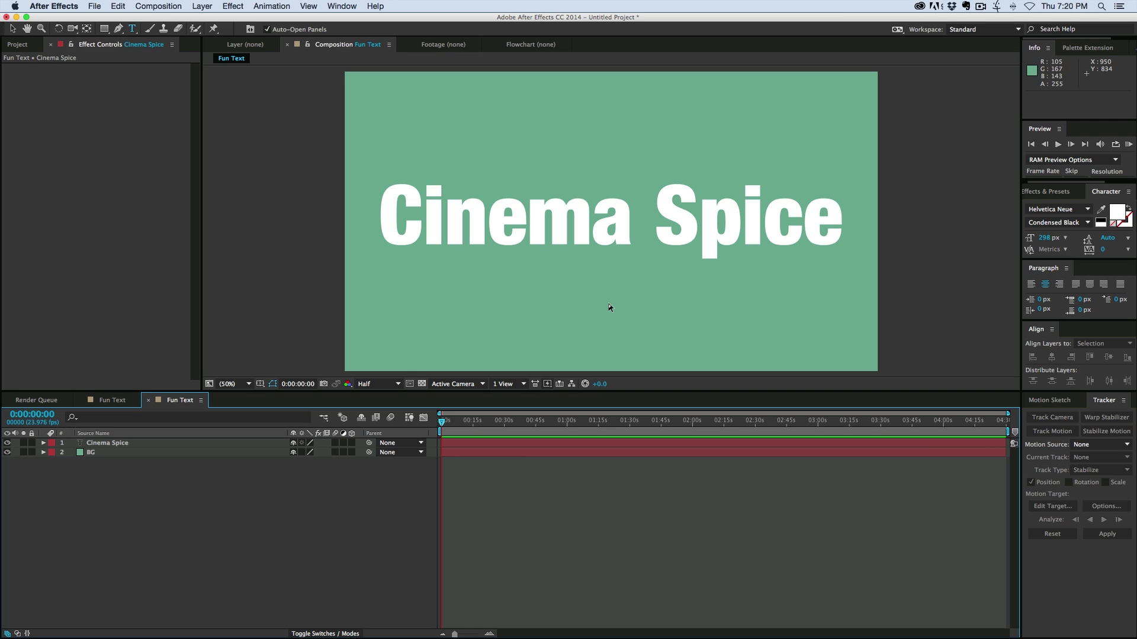
Step: Enable Per-character 3D on the Cinema Spice text layer
click(136, 445)
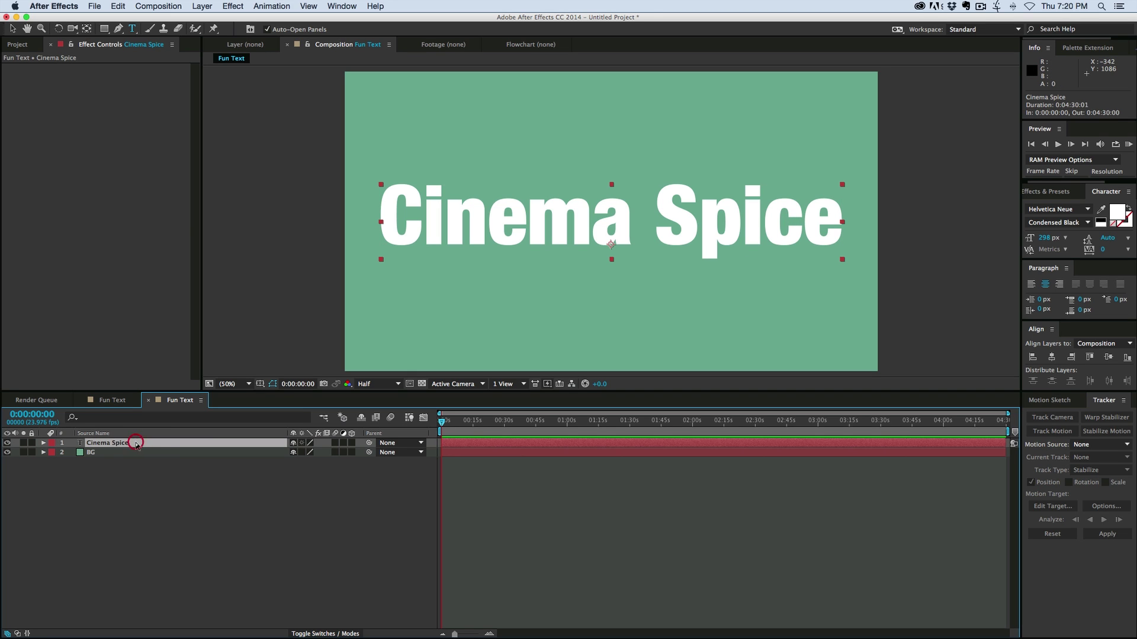
click(42, 443)
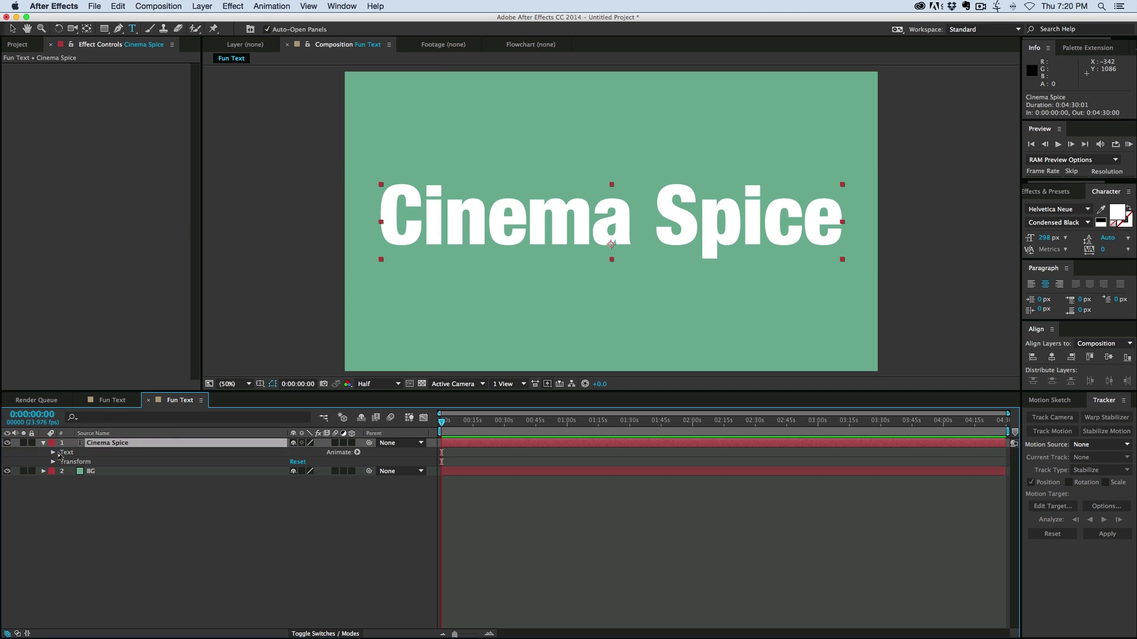
click(54, 454)
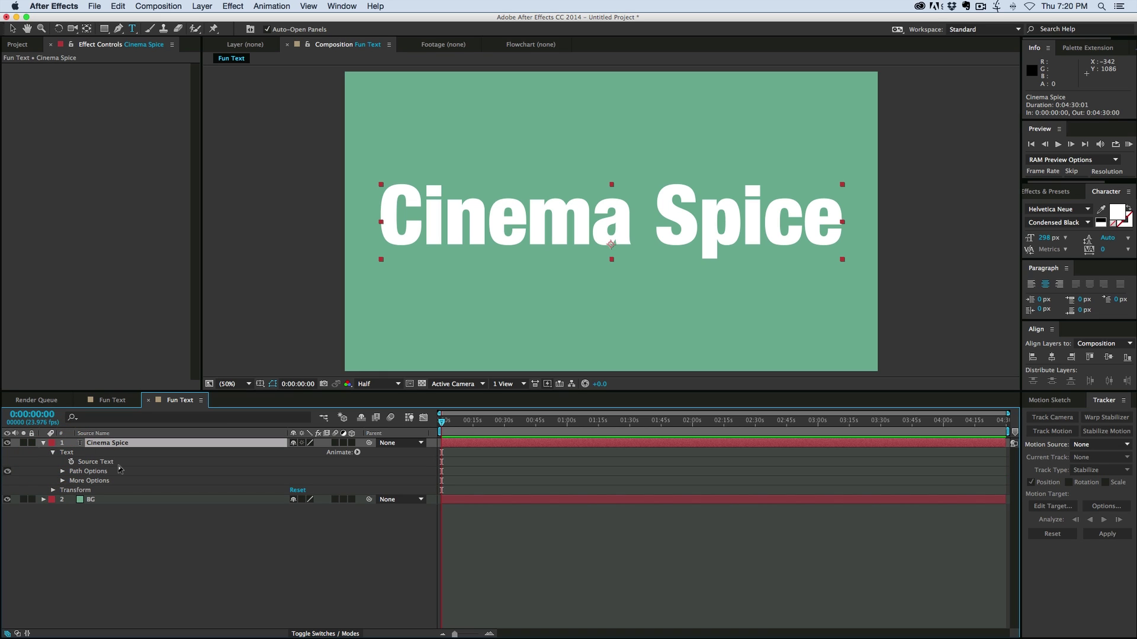
click(357, 453)
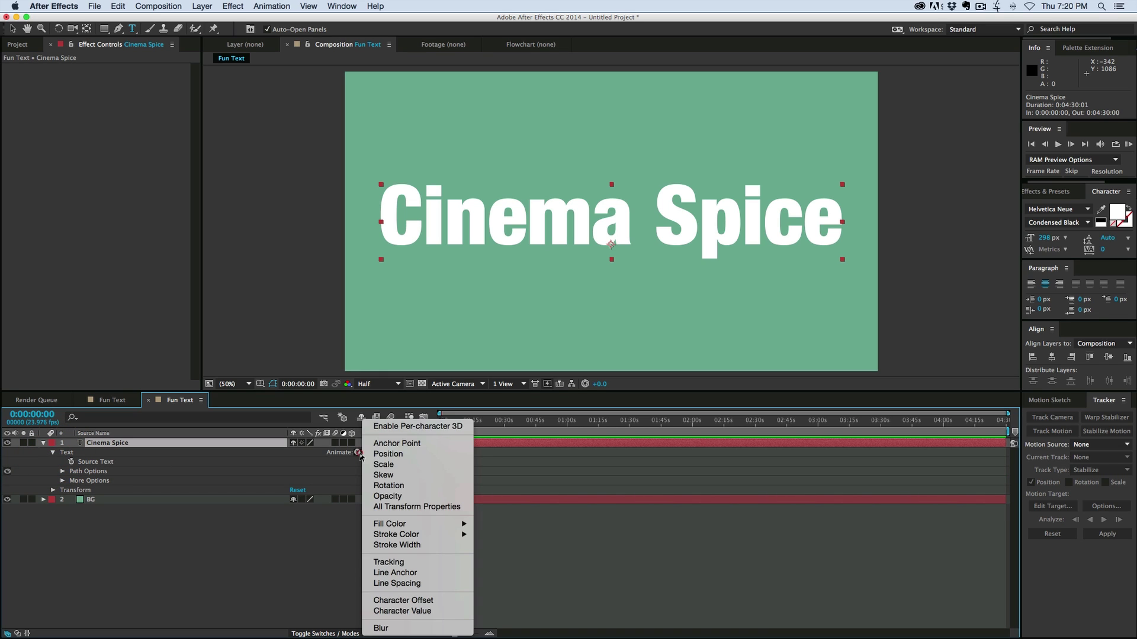
click(417, 427)
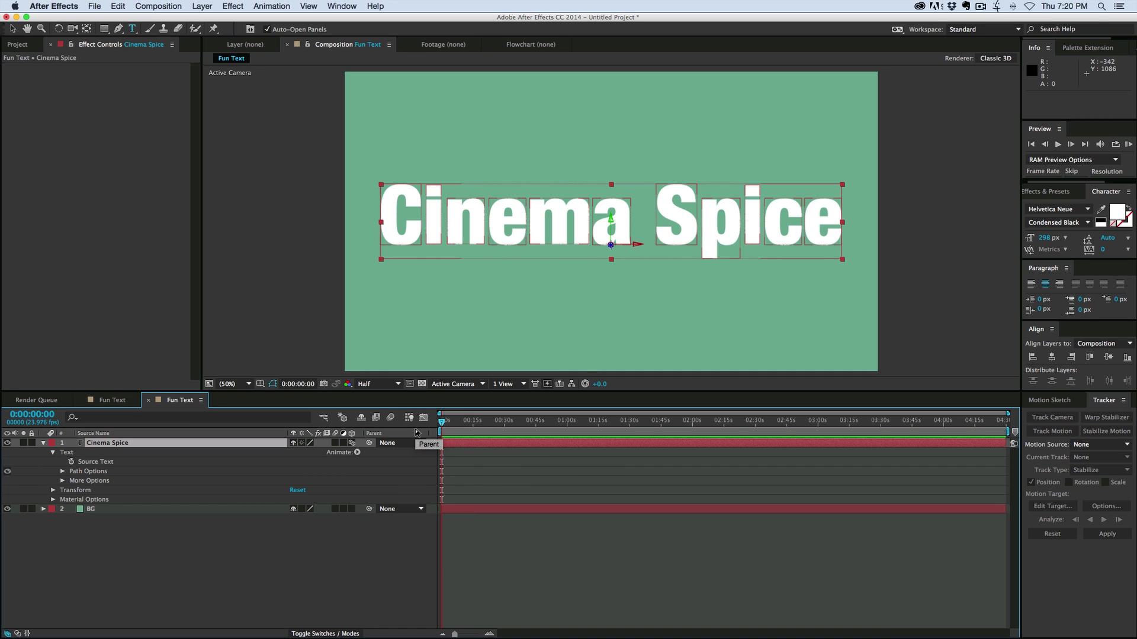
Step: Add a Position animator (Animator 1) to the text
click(357, 453)
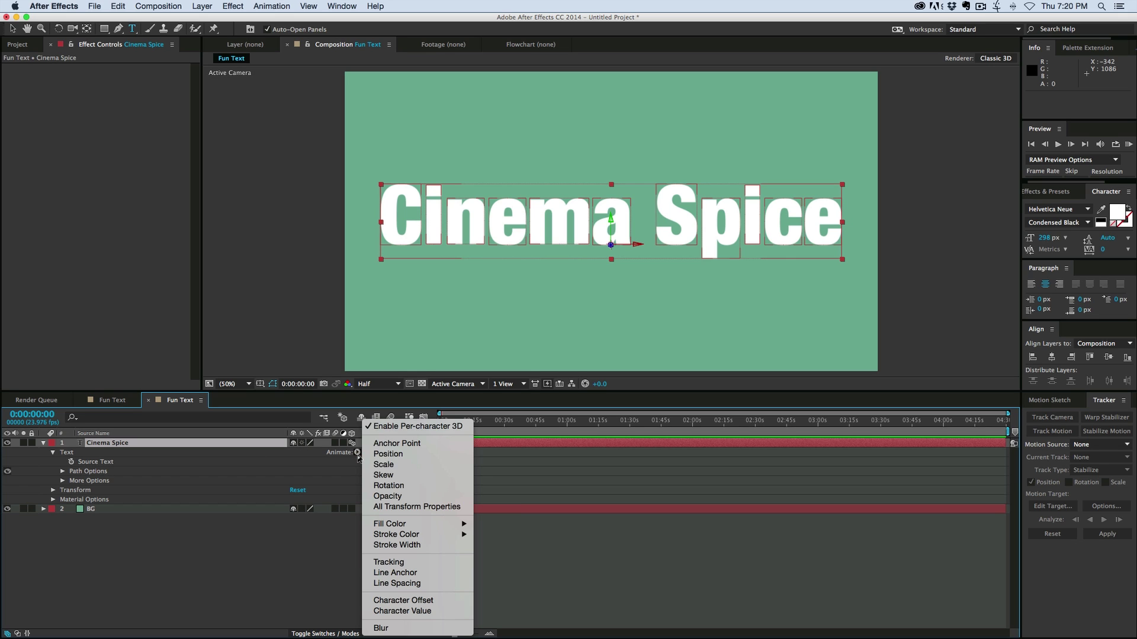
click(388, 454)
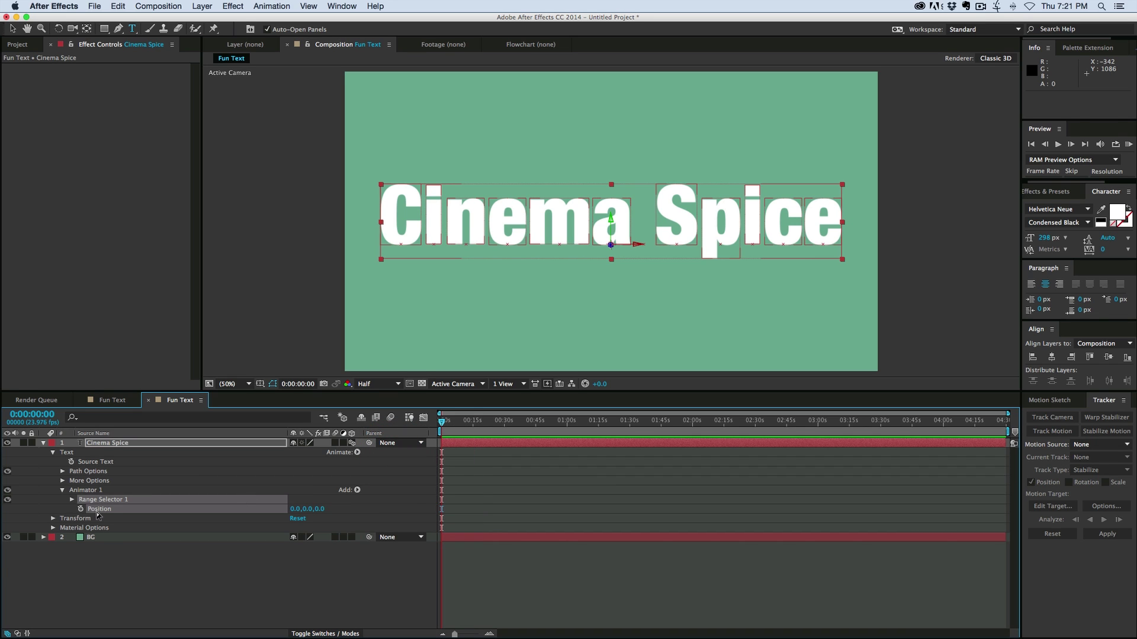
click(113, 499)
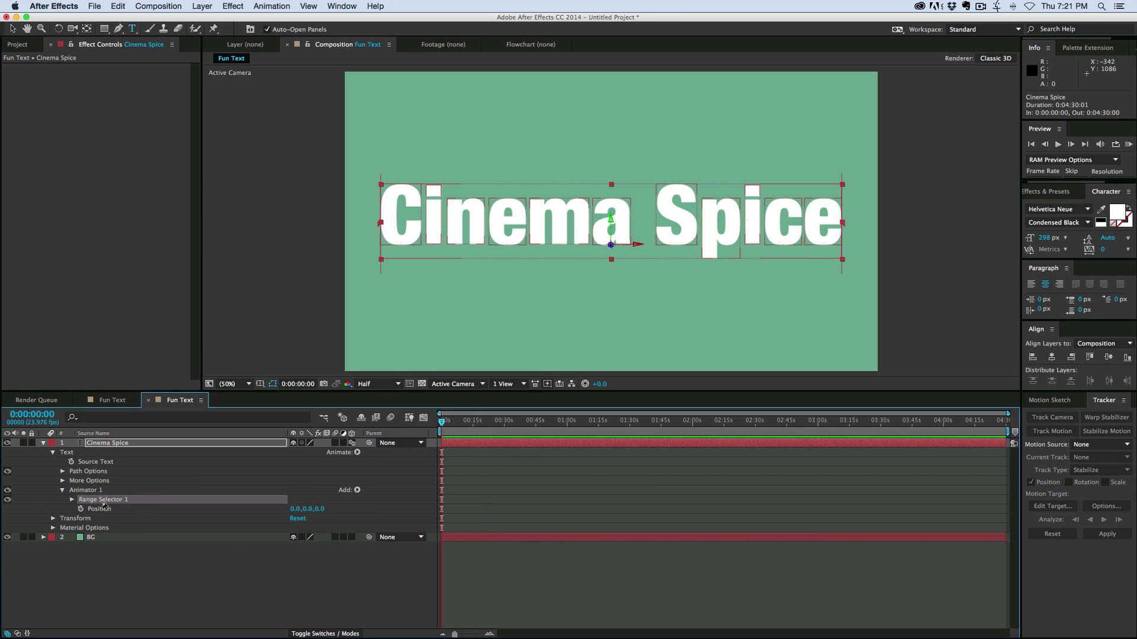
Step: Replace Animator 1's Range Selector 1 with a Wiggly selector
key(Delete)
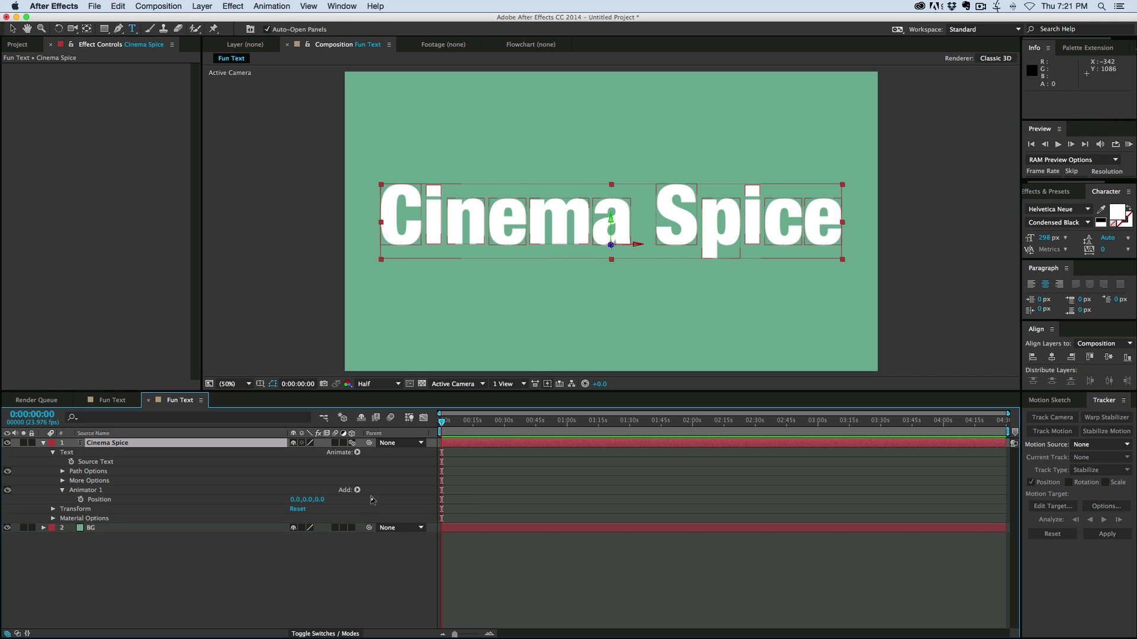
click(357, 490)
mouse_move(365, 502)
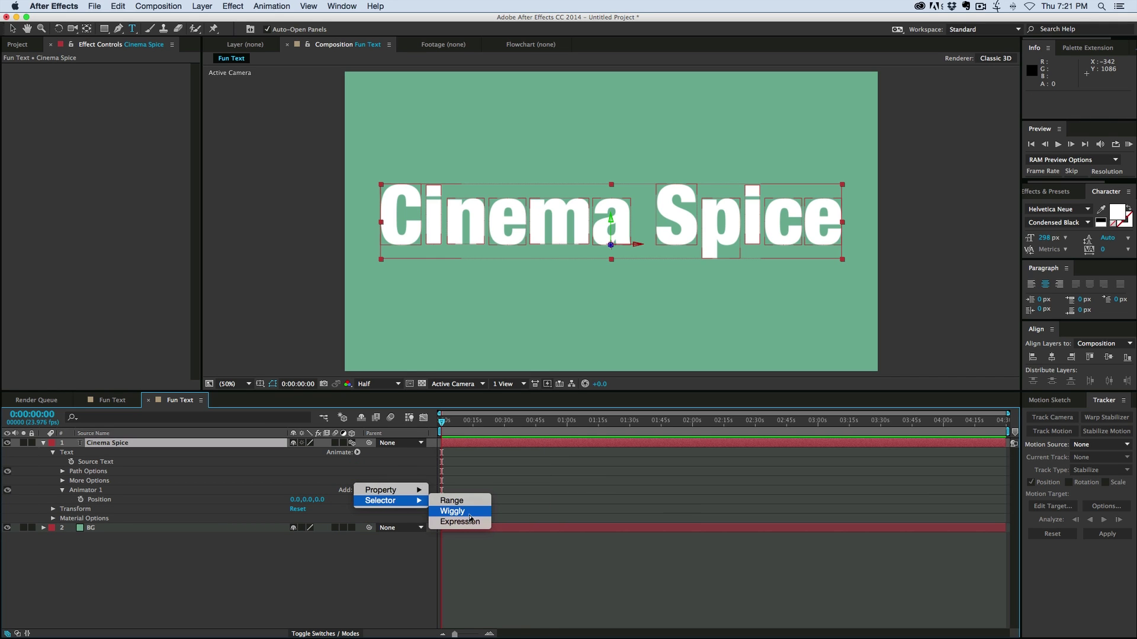
click(458, 512)
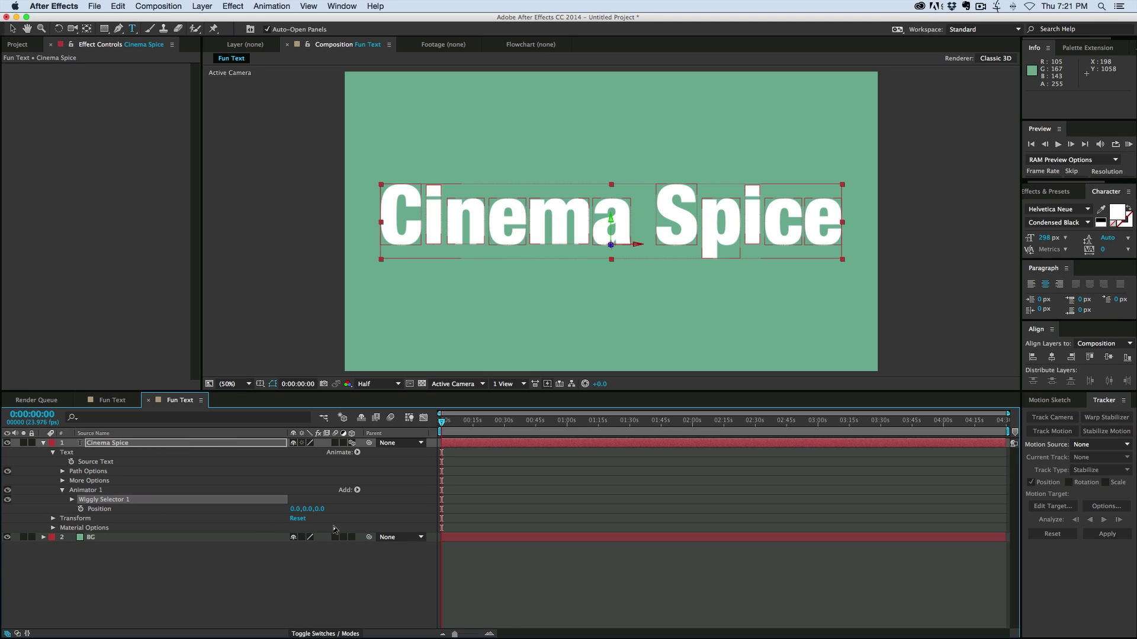
Step: Set the animator's Position Z to 285 and preview the letters wiggling in depth
drag(319, 511, 464, 499)
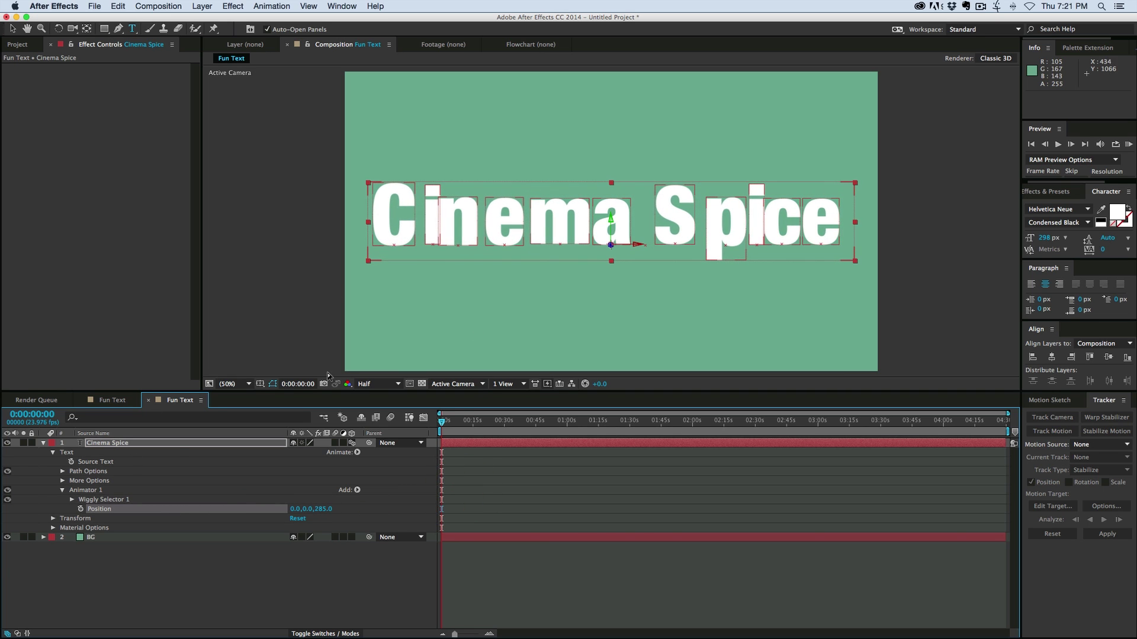
key(space)
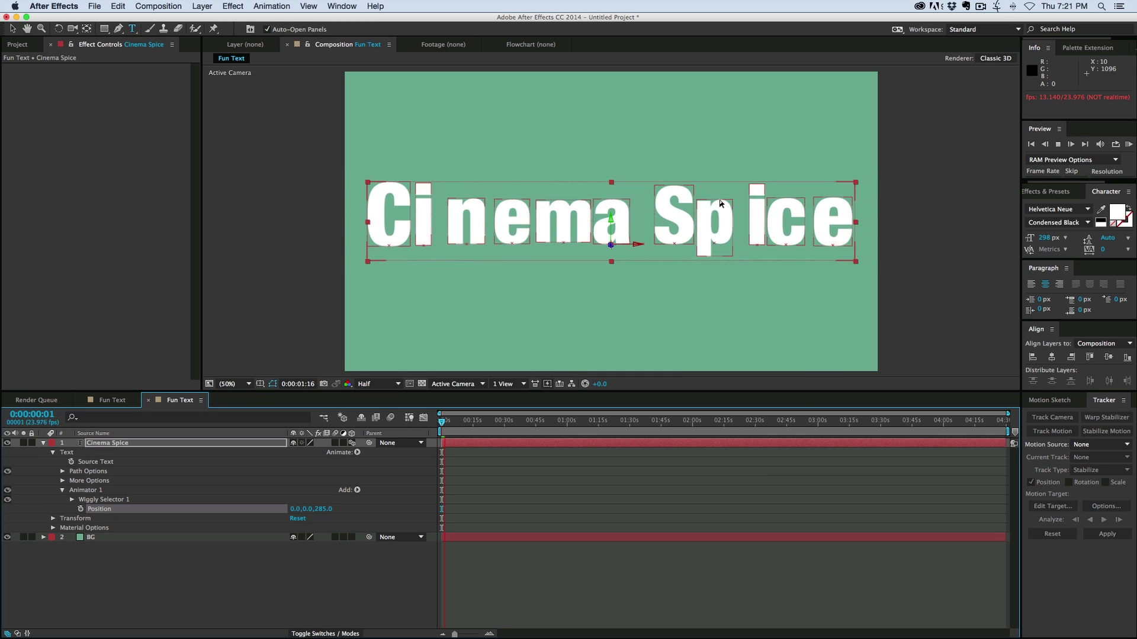
key(space)
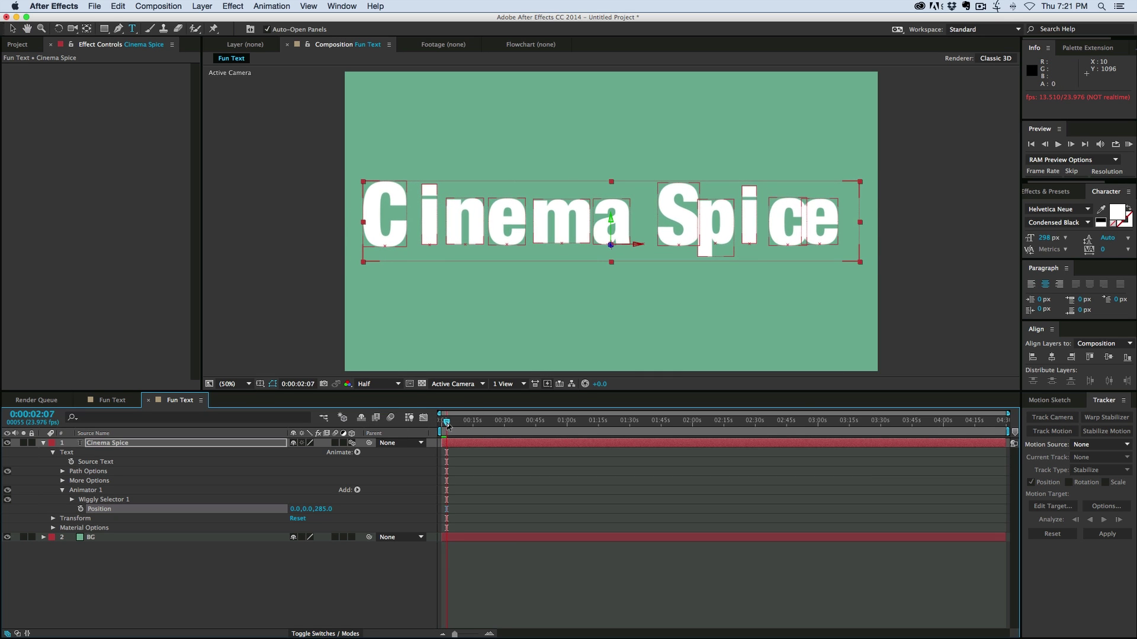
drag(447, 425, 441, 425)
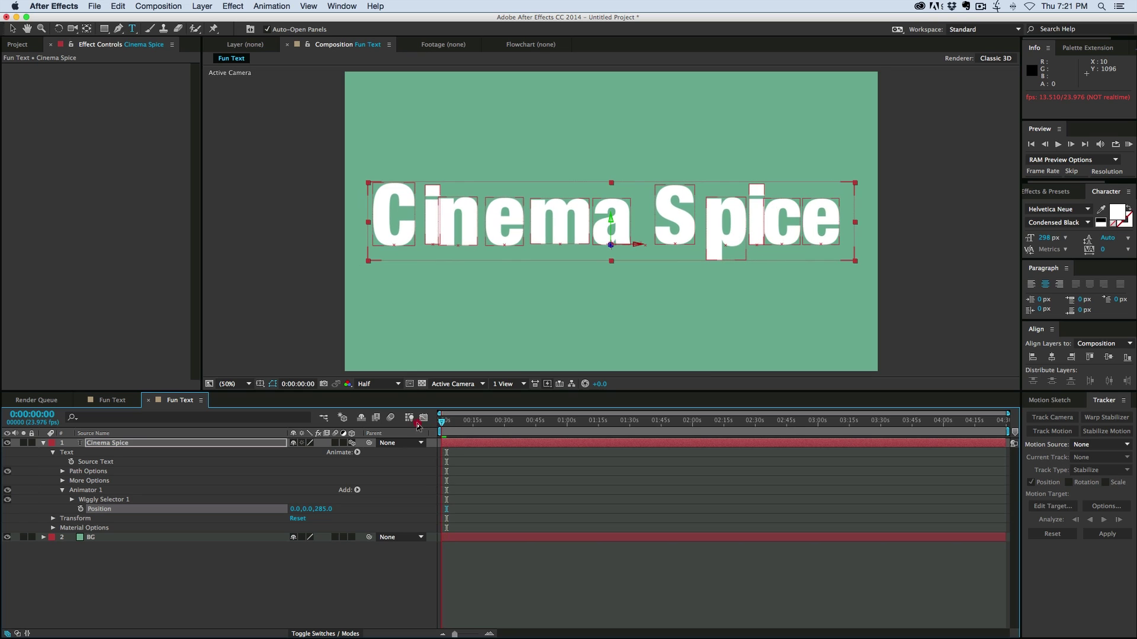
click(72, 500)
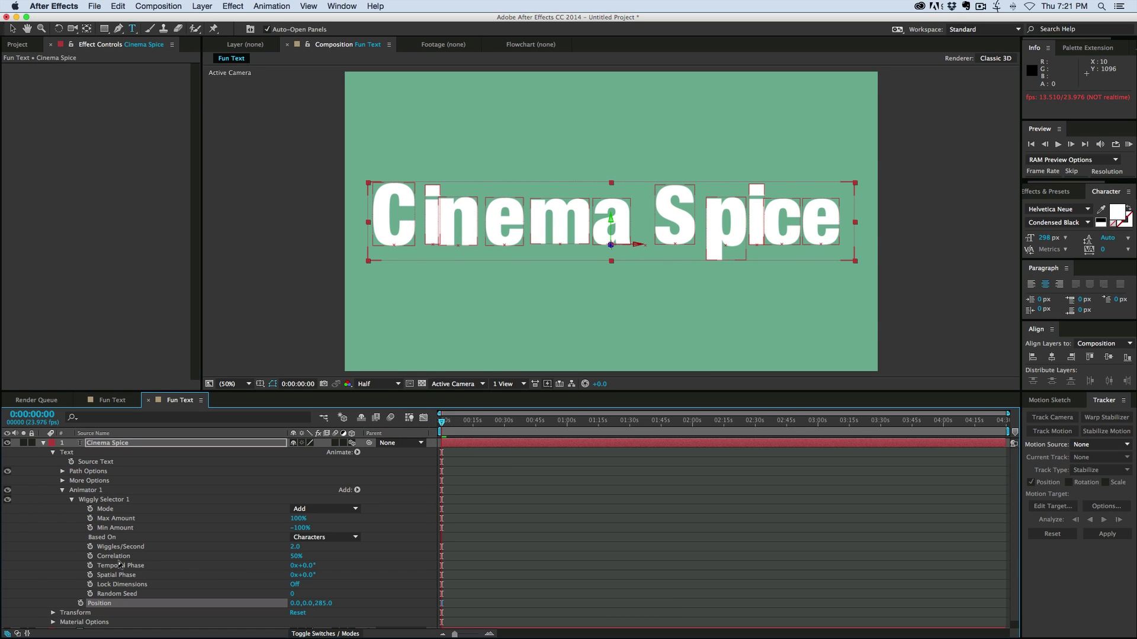
Step: Set Wiggly Selector 1's Wiggles/Second to 0 and preview the fixed depth offsets
click(295, 546)
key(Return)
key(space)
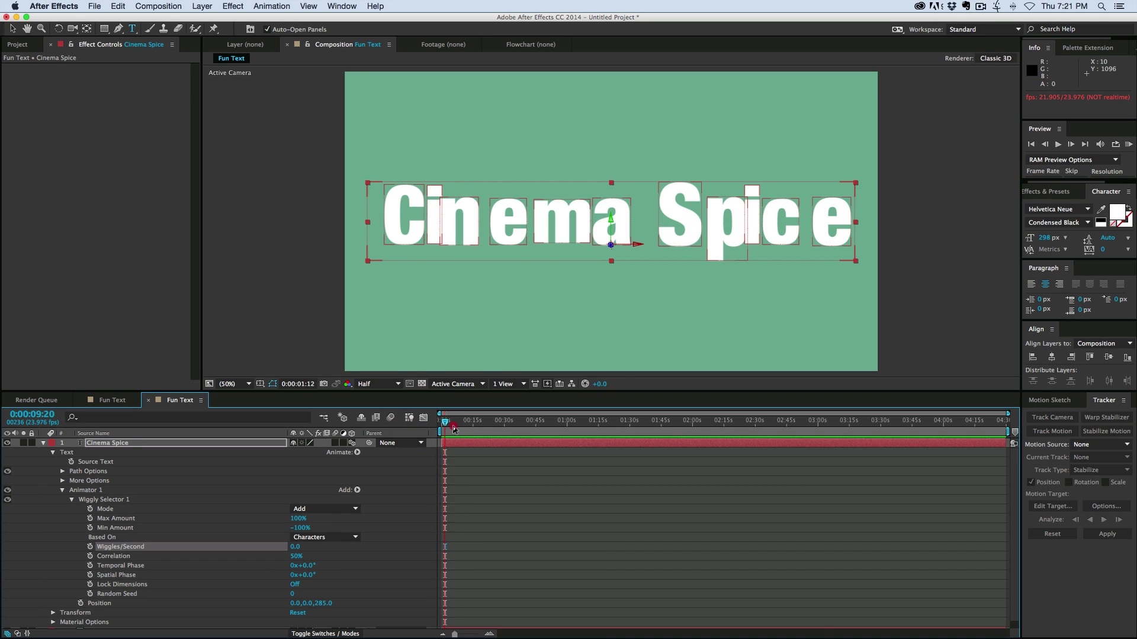
key(space)
drag(1008, 432, 1118, 274)
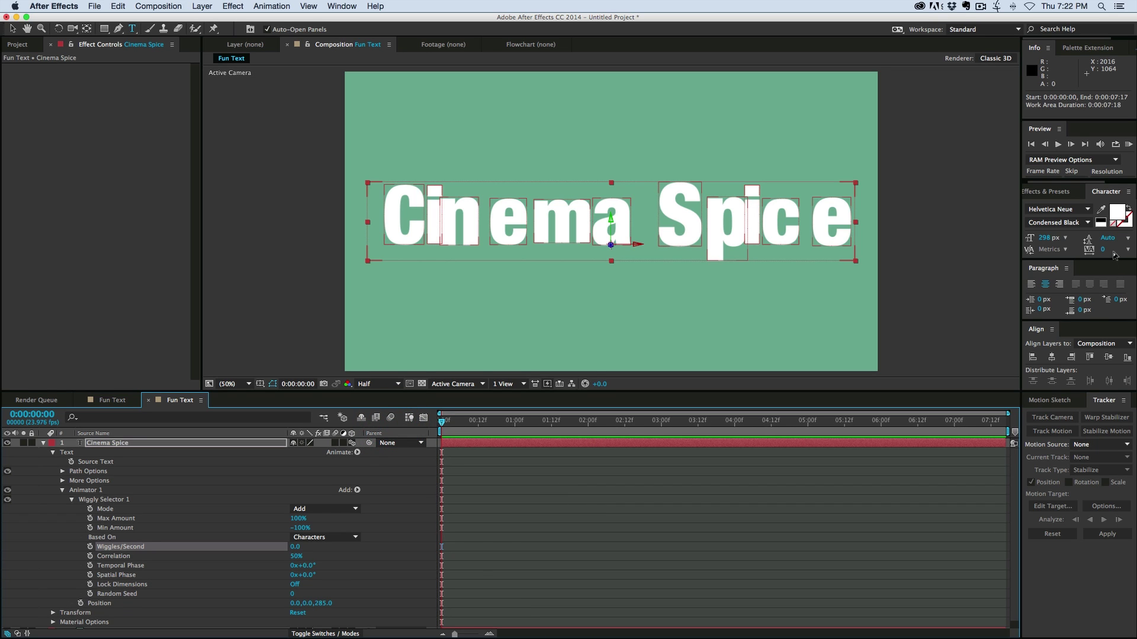
Step: Tighten the Cinema Spice character tracking to -123 in the Character panel
key(super+9)
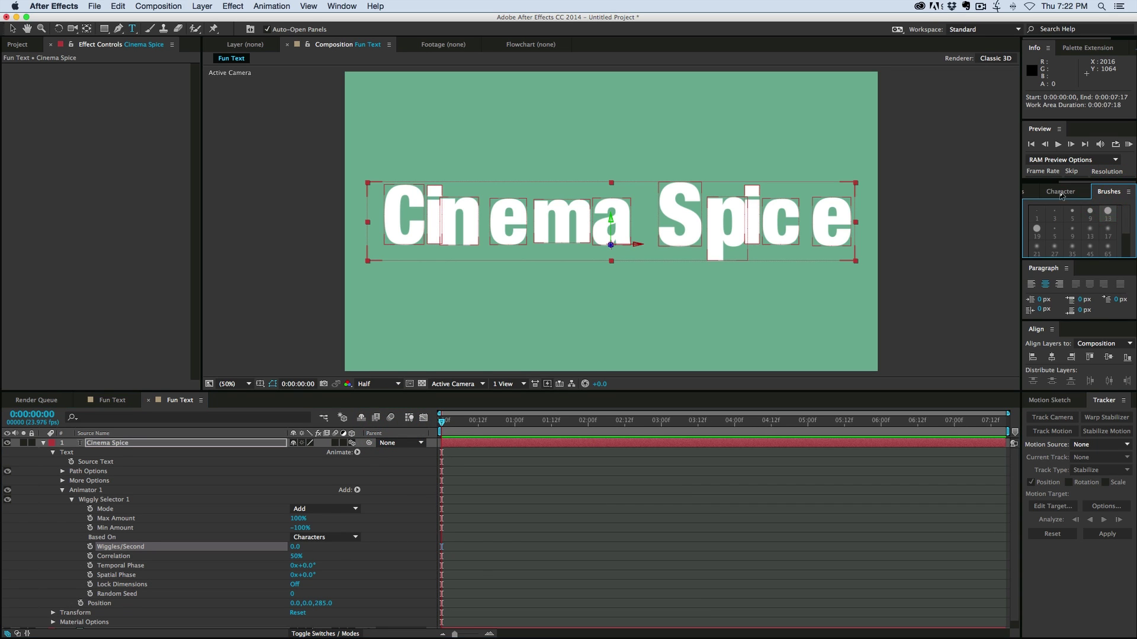
click(1060, 192)
drag(1104, 255, 1031, 254)
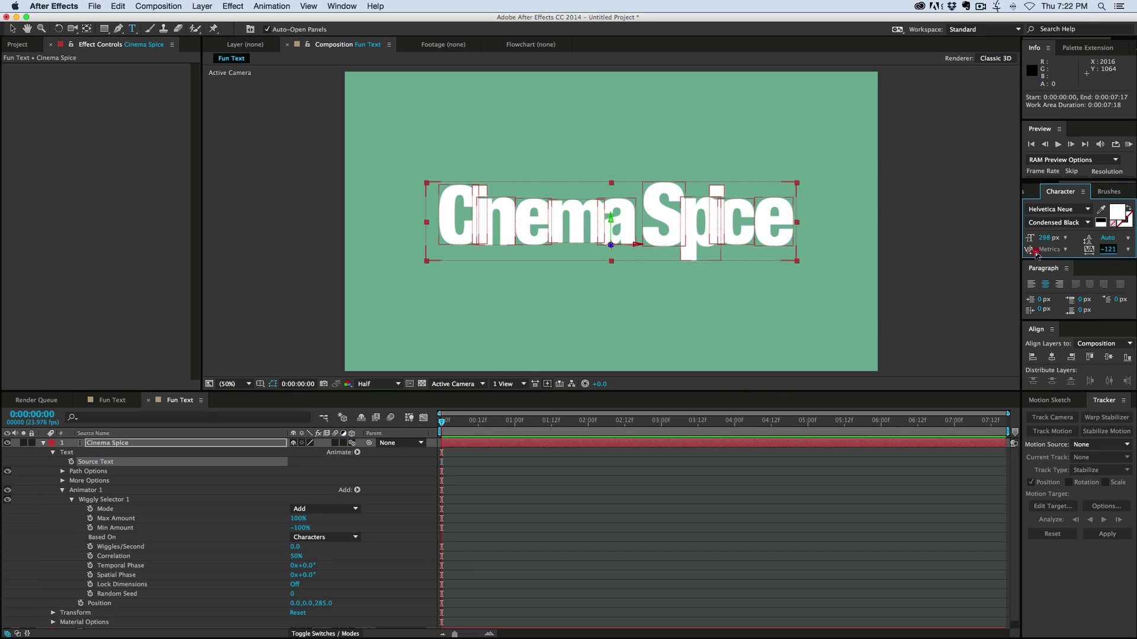
drag(1032, 253, 1032, 254)
click(561, 484)
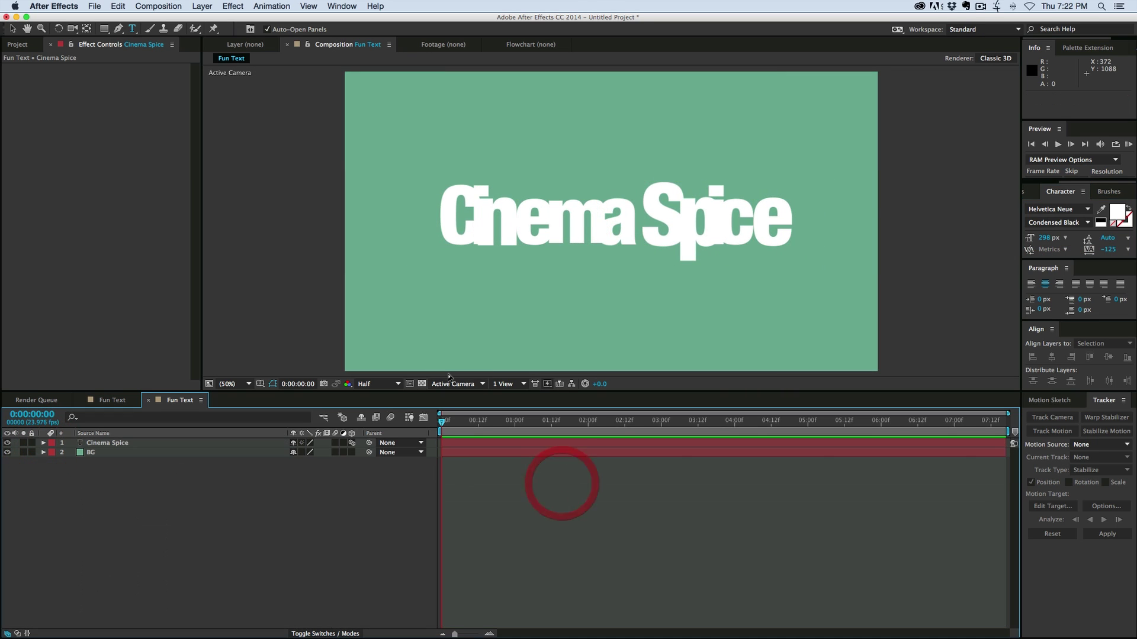
click(202, 7)
Step: Add a Spot light, Light 1, and move it up and right above the text
mouse_move(206, 21)
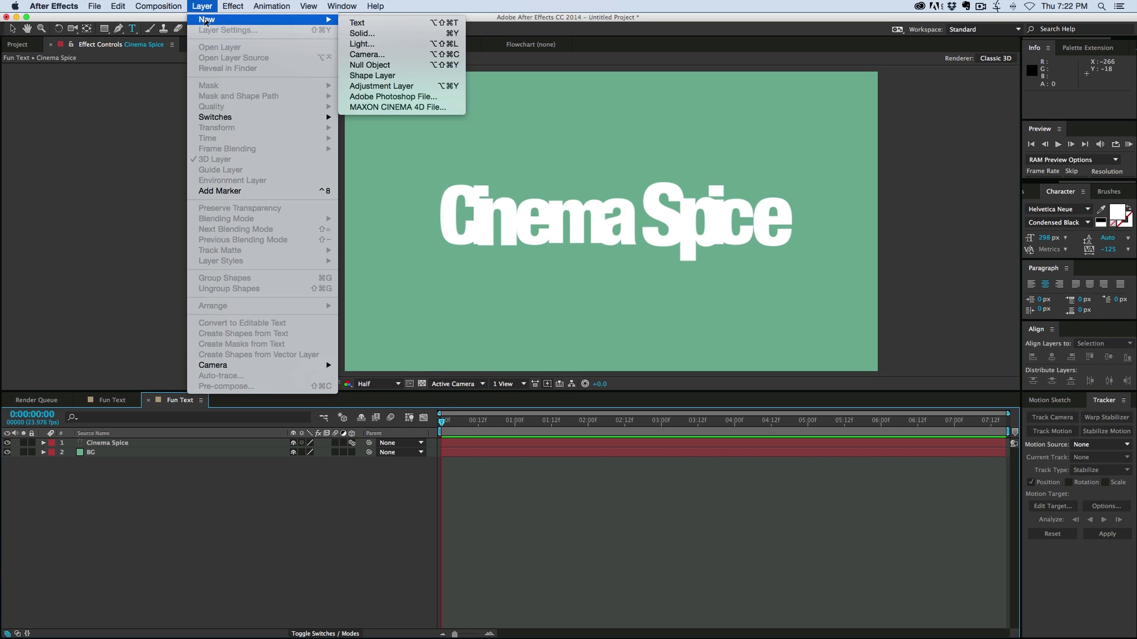
click(362, 43)
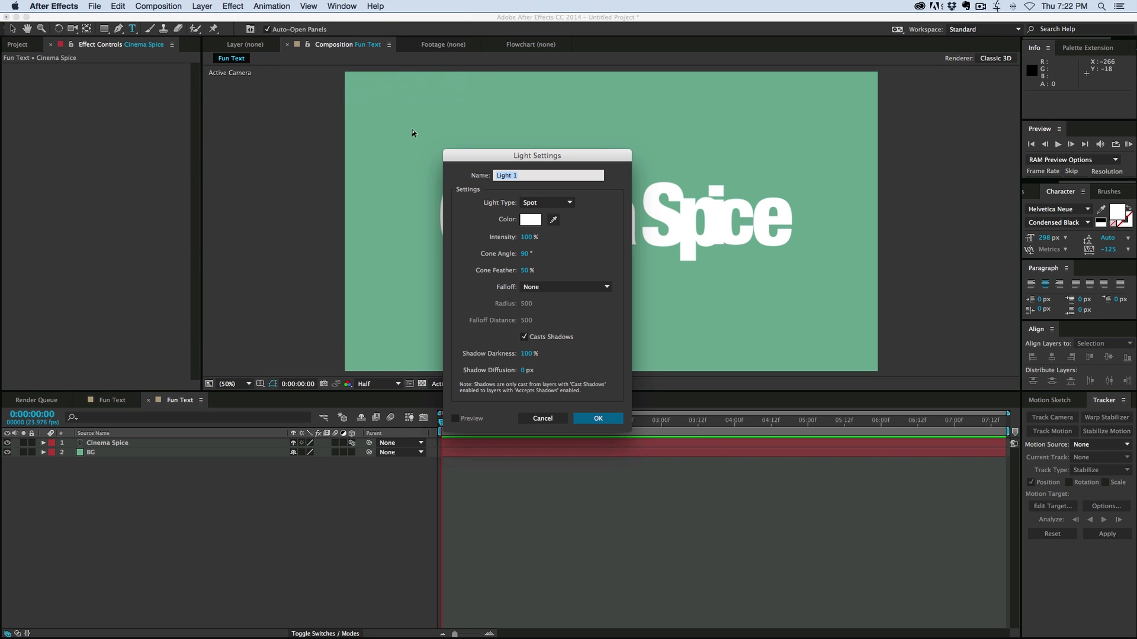
click(604, 422)
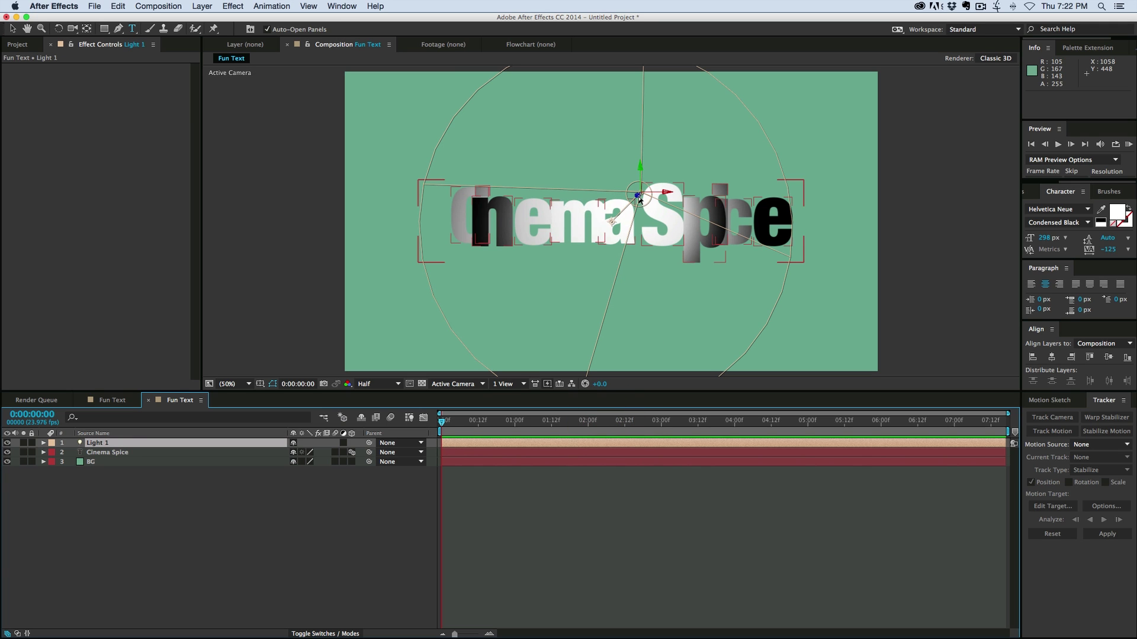
drag(638, 197, 1002, 129)
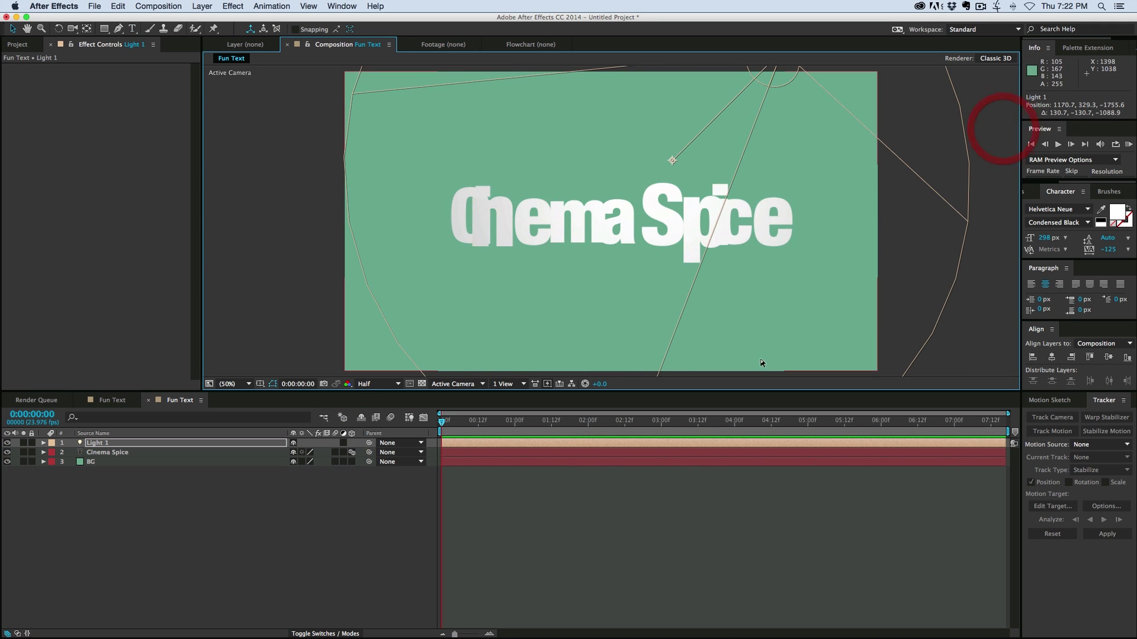
click(113, 453)
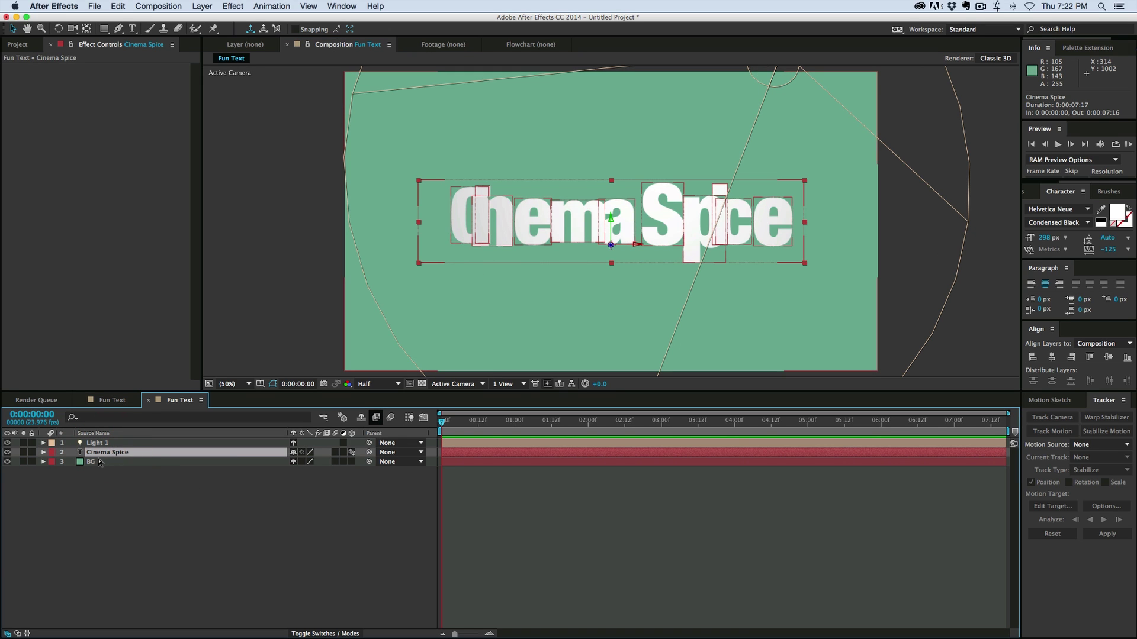
Step: Turn on Casts Shadows for Cinema Spice and set Light 1's Shadow Diffusion to 510 px
key(a)
key(a)
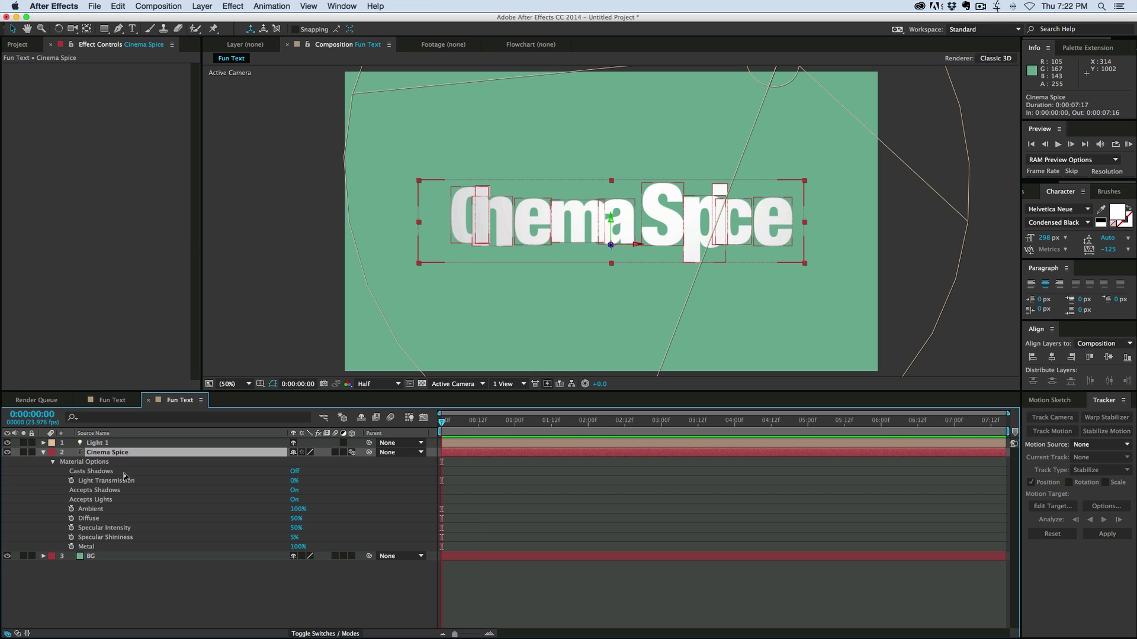
click(294, 472)
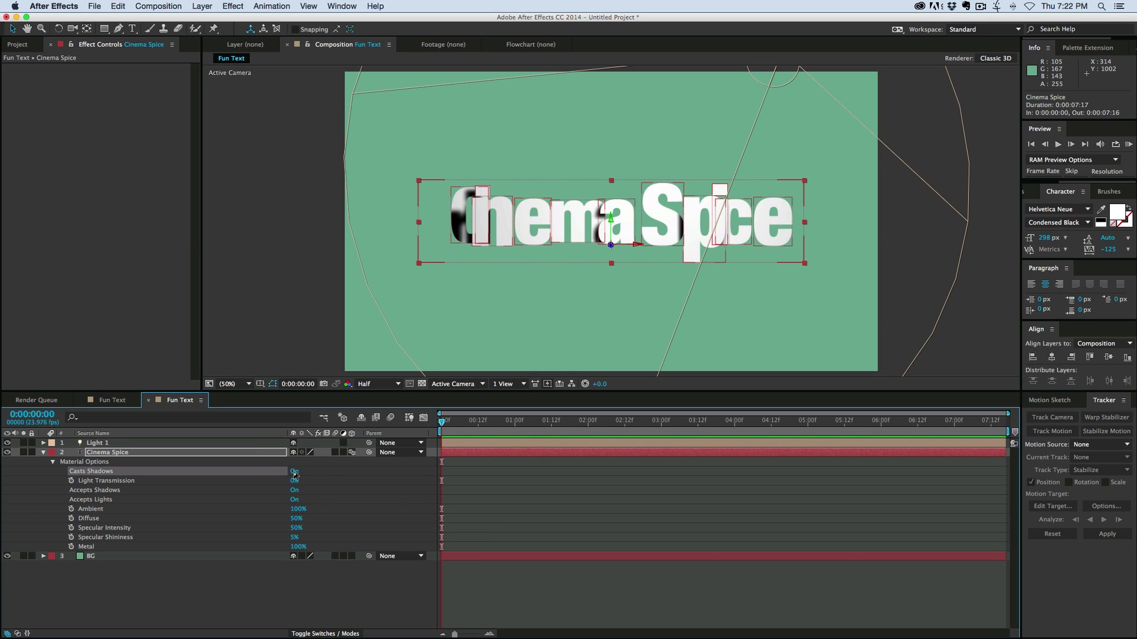
click(109, 443)
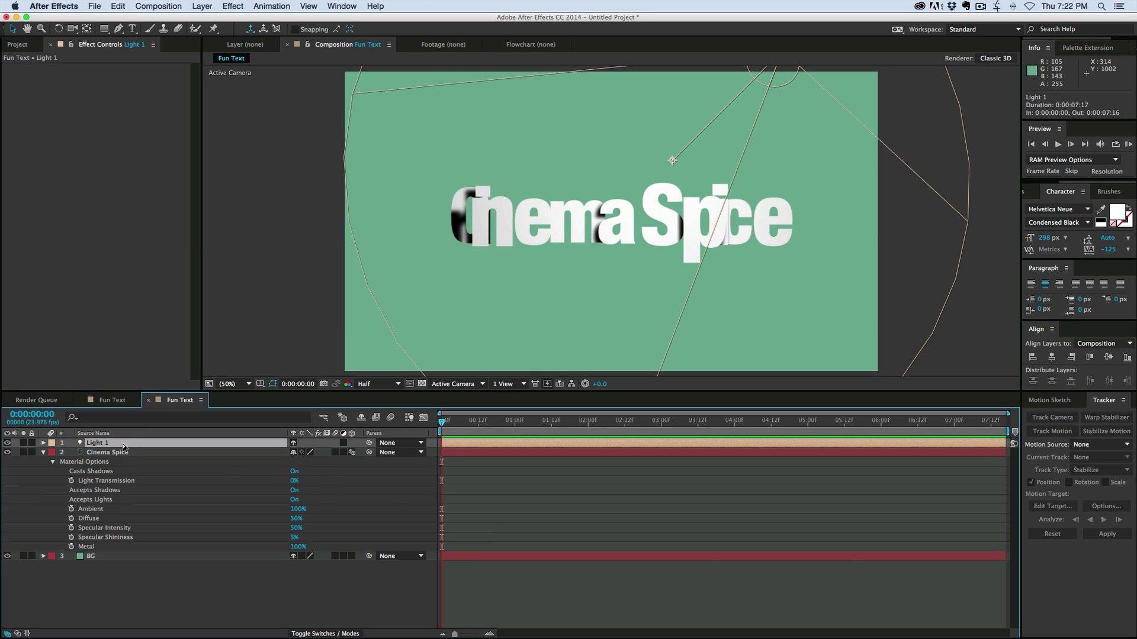
shift+click(159, 452)
key(a)
key(a)
click(158, 452)
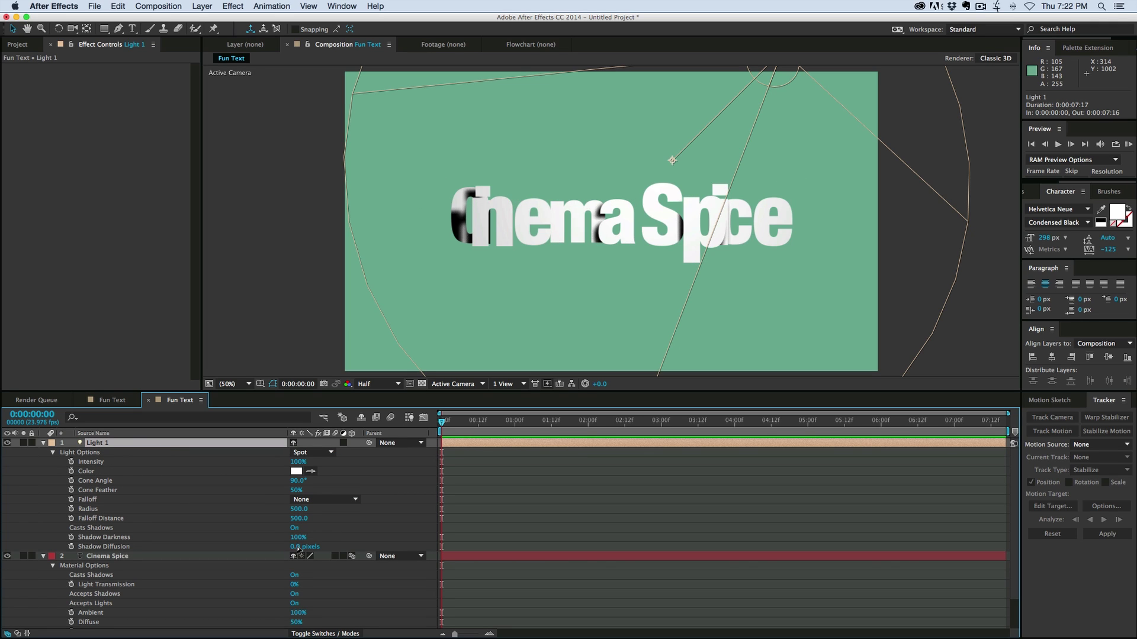
drag(297, 548, 571, 539)
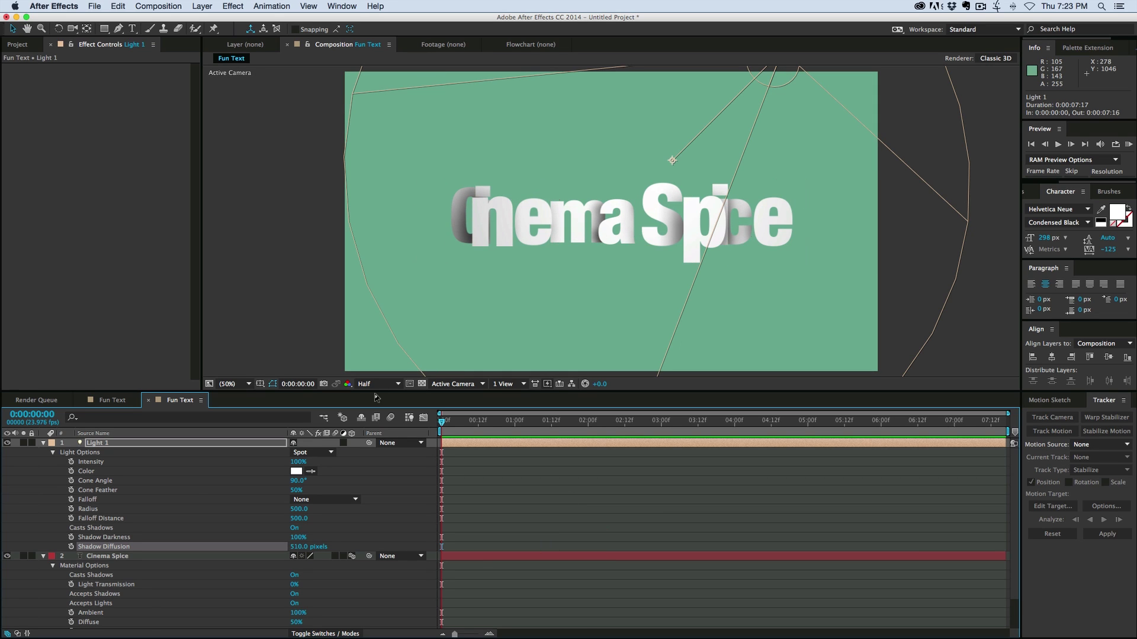
Step: Expand the Cinema Spice layer down to Animator 1's Wiggly Selector 1 settings
scroll(171, 539, down, 2)
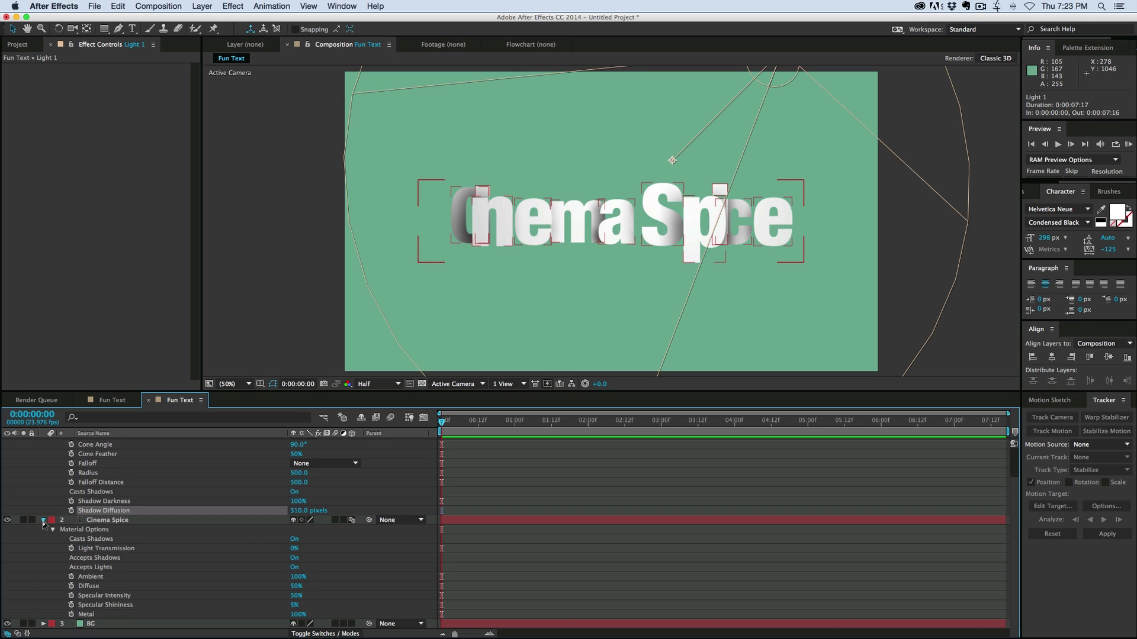
click(43, 521)
click(43, 556)
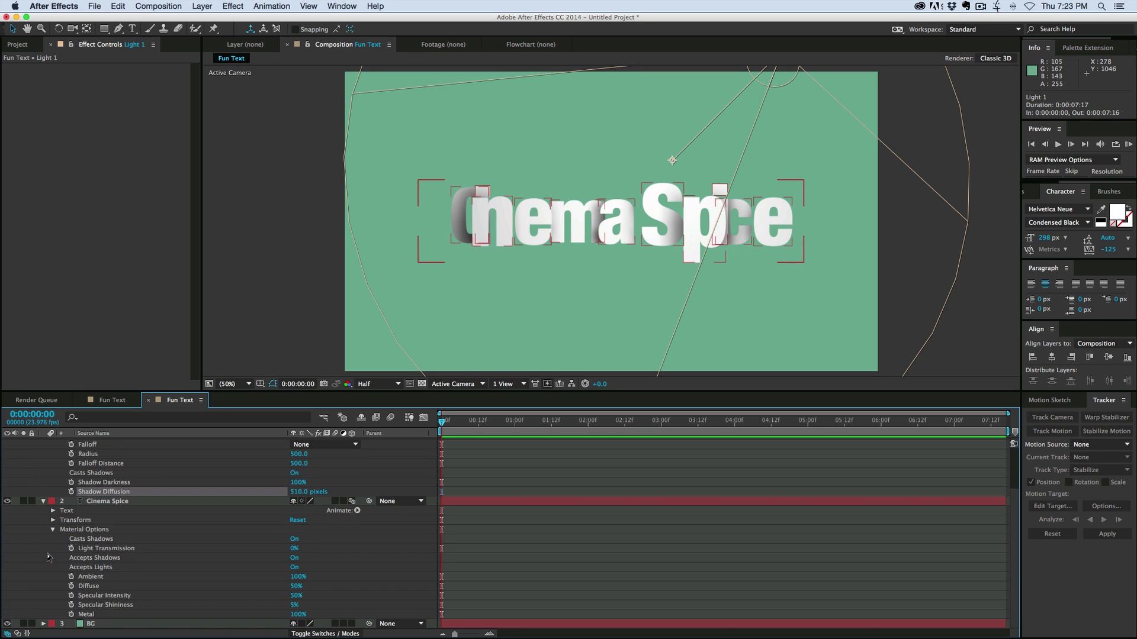
click(52, 530)
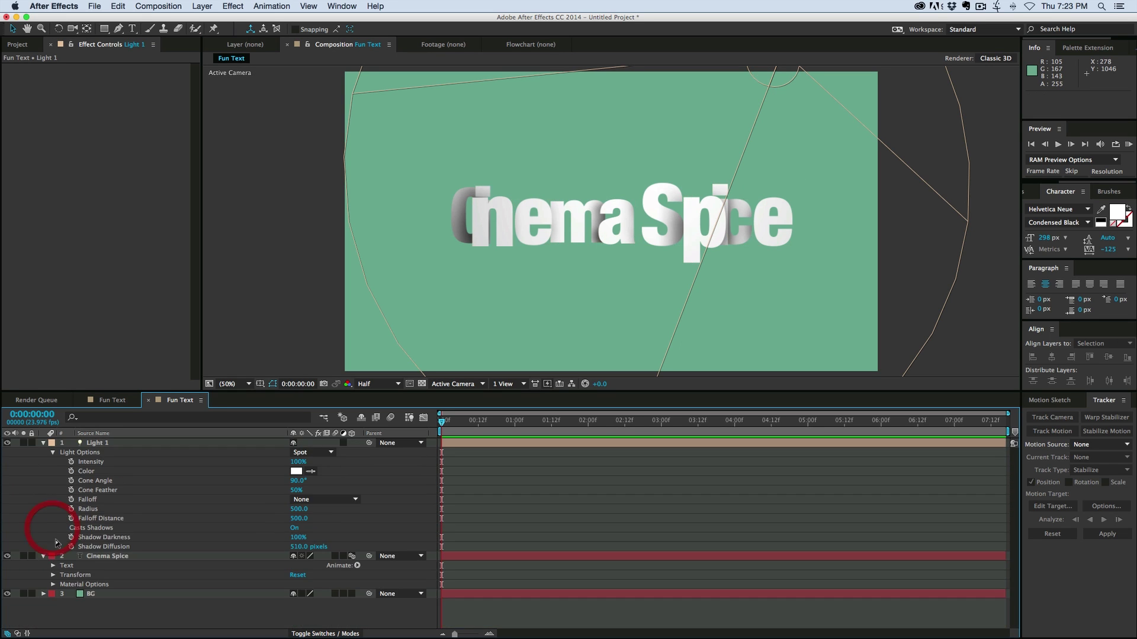
click(53, 566)
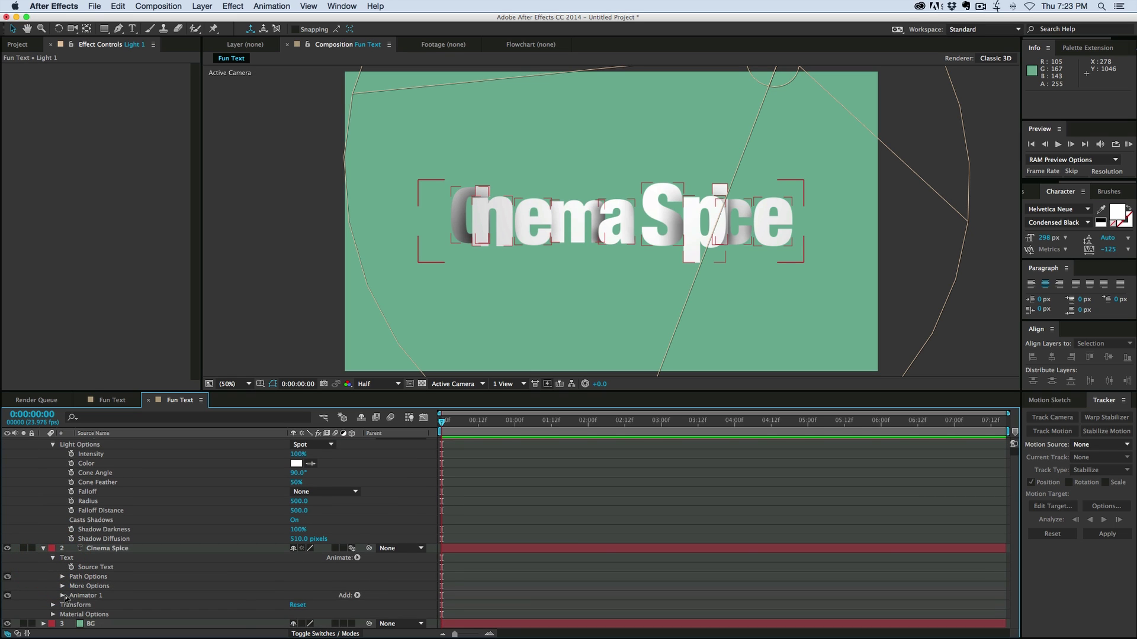
click(62, 596)
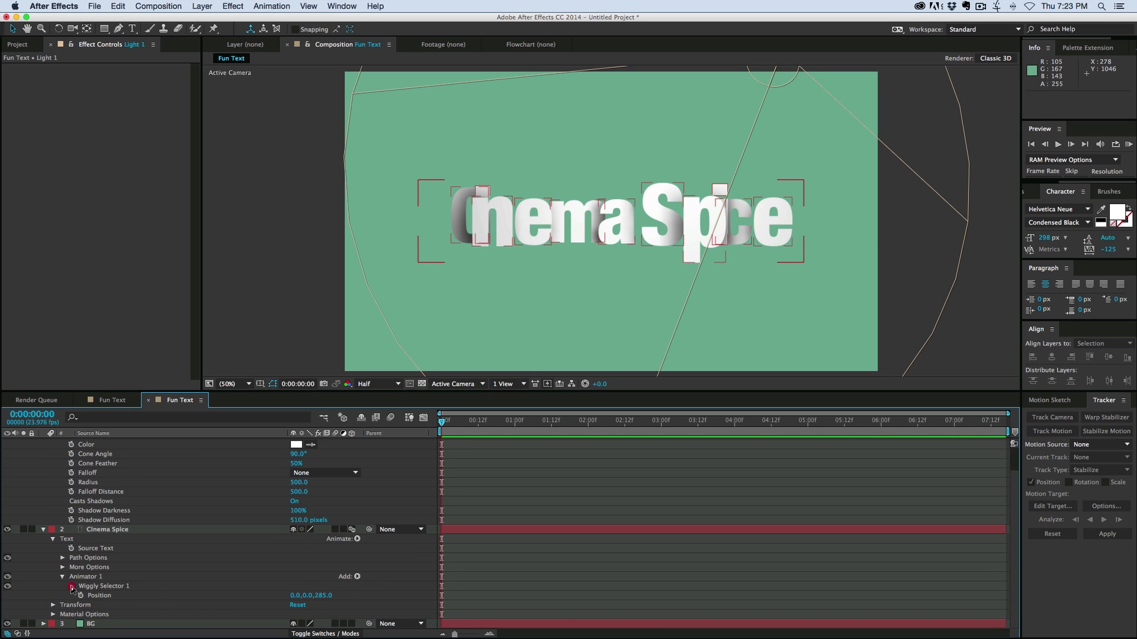
click(71, 587)
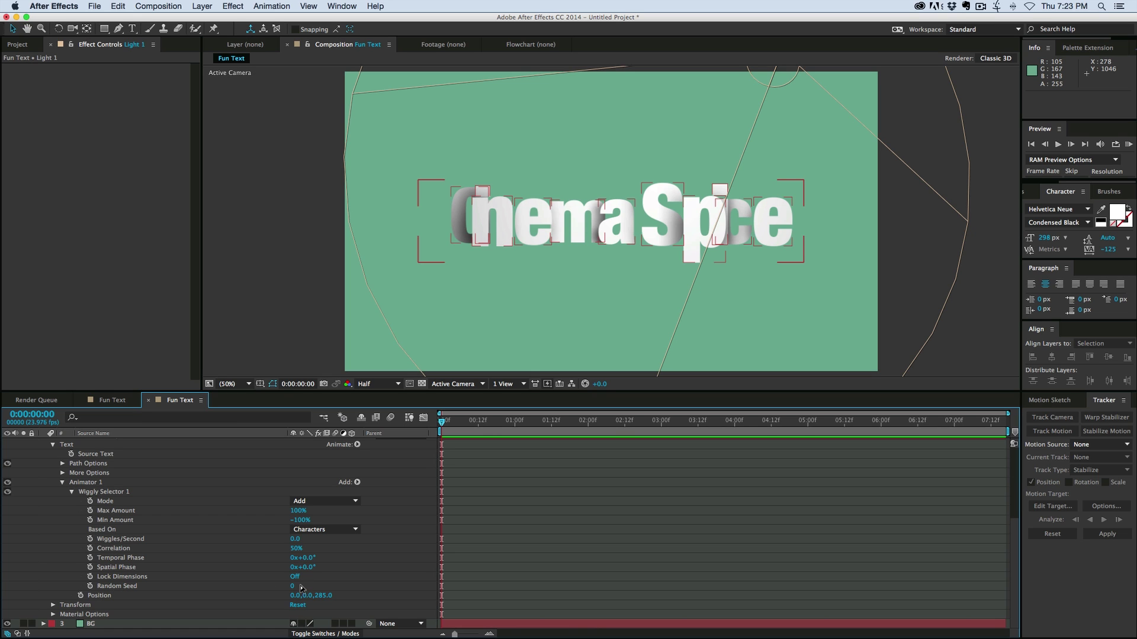
Step: Set Position Z to 96, Random Seed to 26 and character tracking to -133
drag(293, 590, 303, 588)
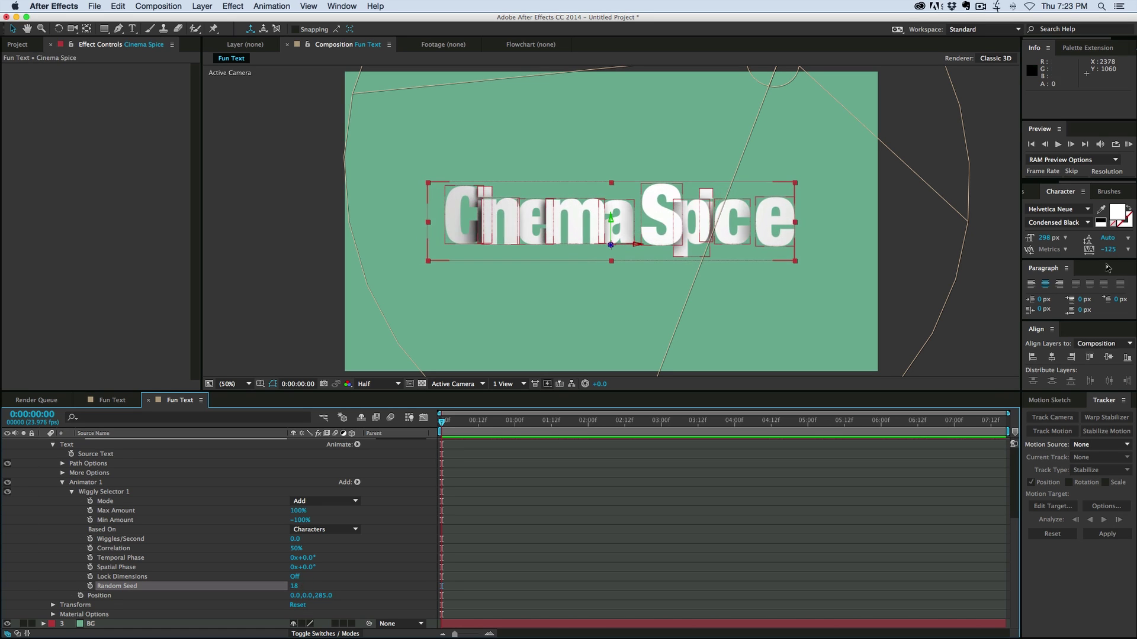
drag(1113, 256, 1129, 253)
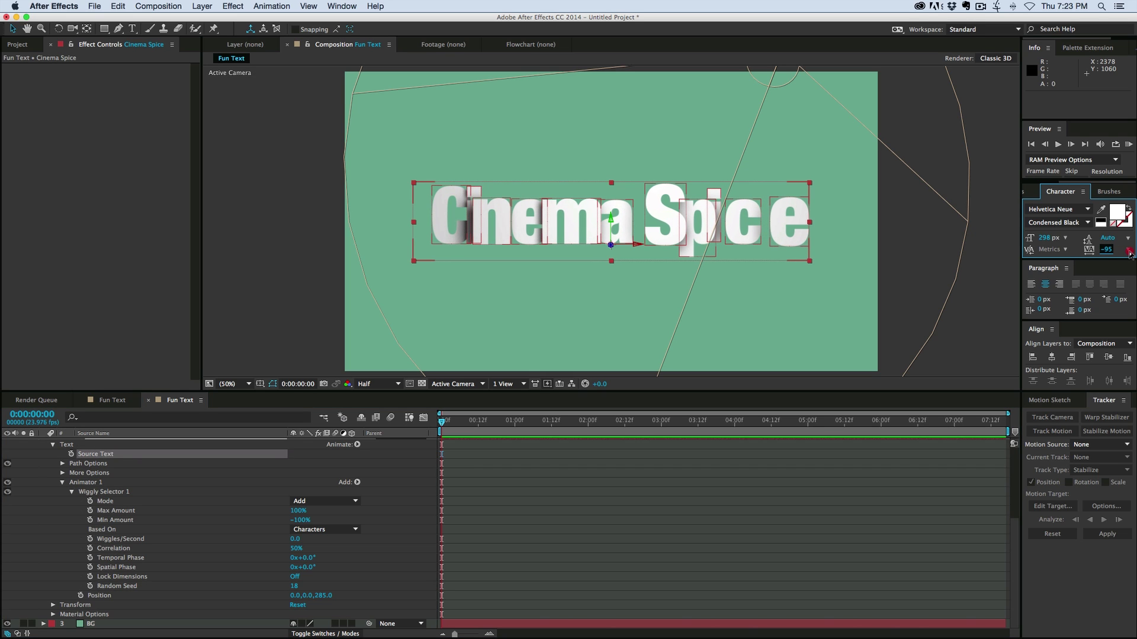
drag(323, 596, 227, 601)
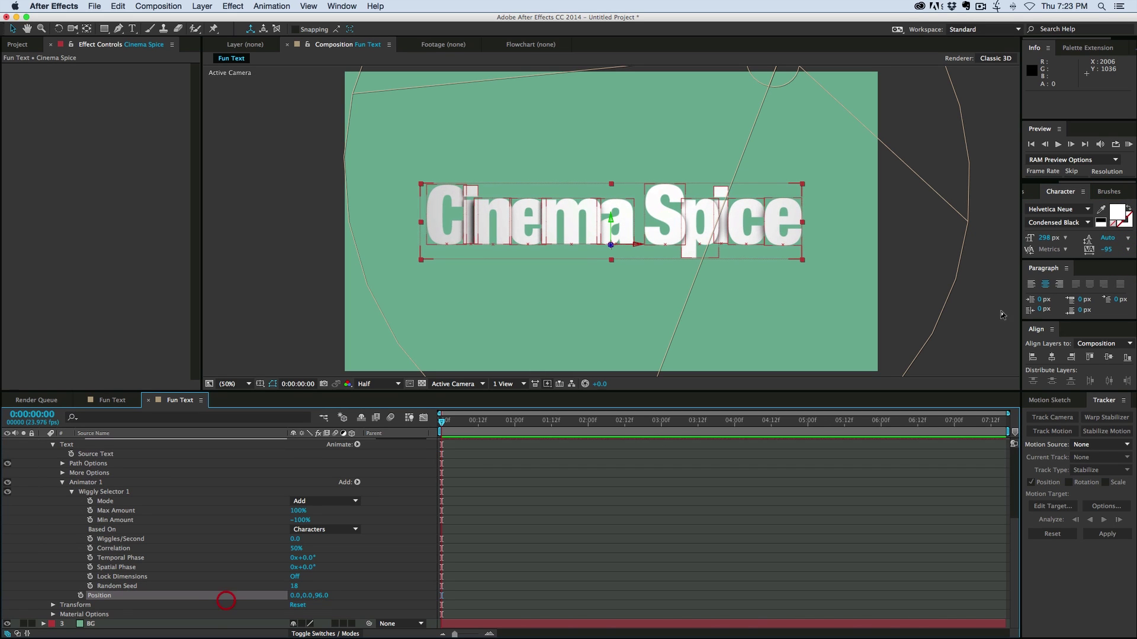
drag(1106, 251, 1085, 252)
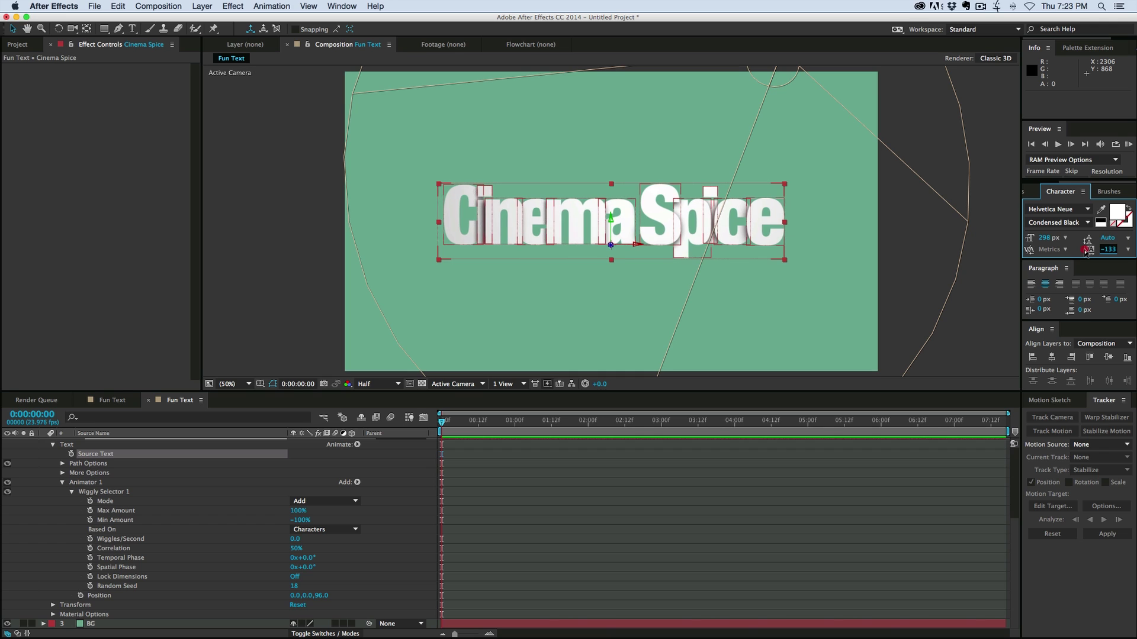
click(749, 513)
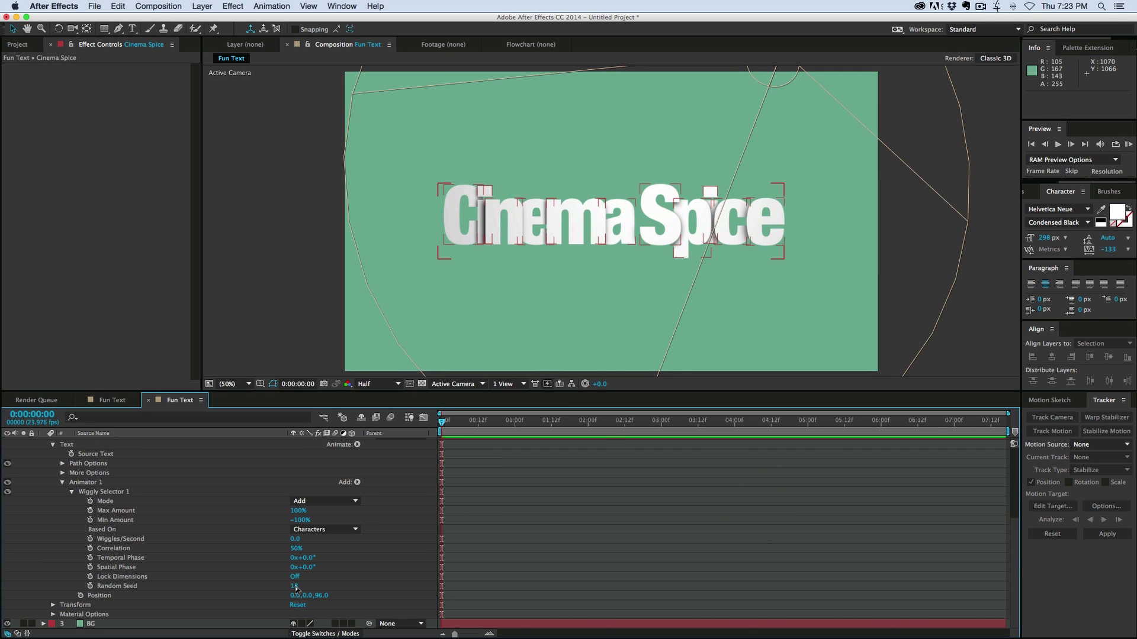
drag(296, 588, 300, 588)
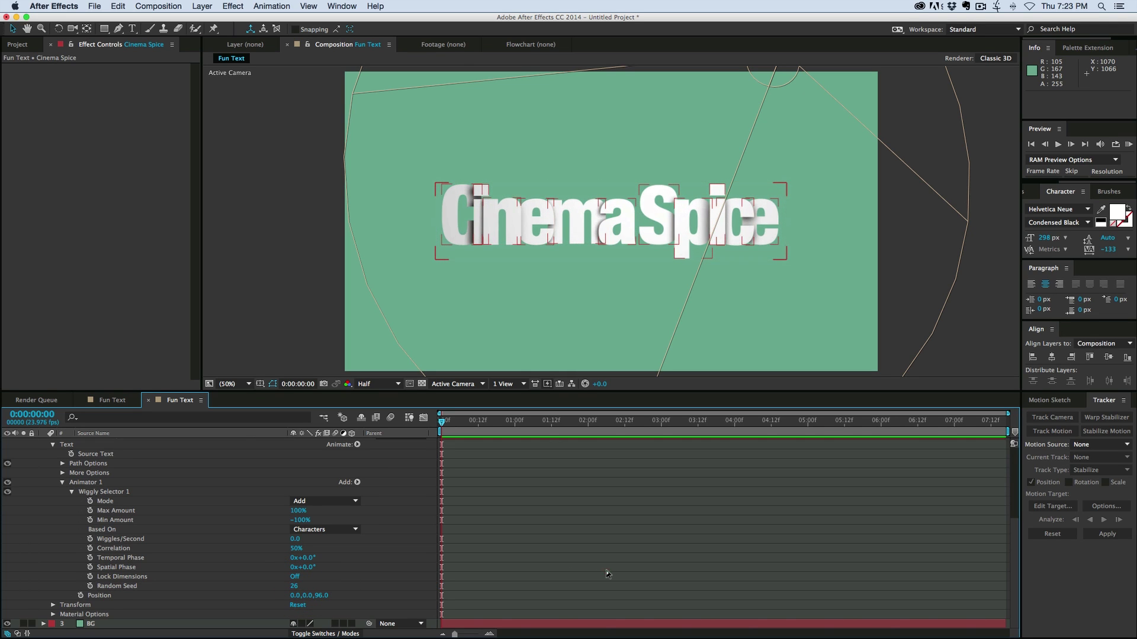
click(711, 304)
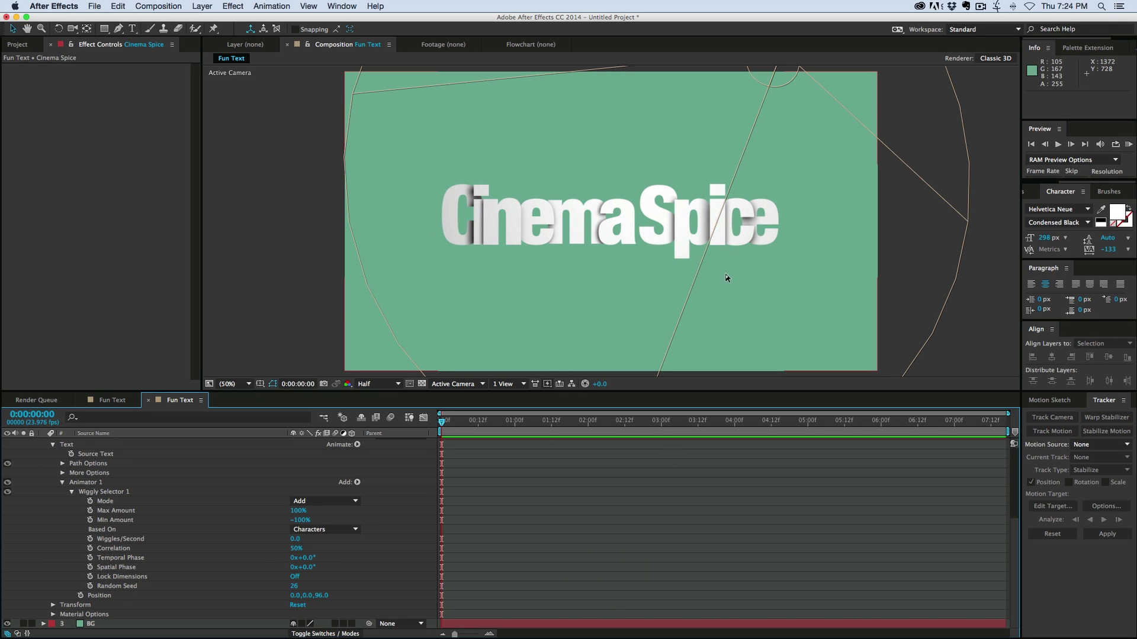
click(222, 448)
Step: Raise Light 1's Shadow Diffusion to about 1190 px and collapse its properties
scroll(179, 479, up, 4)
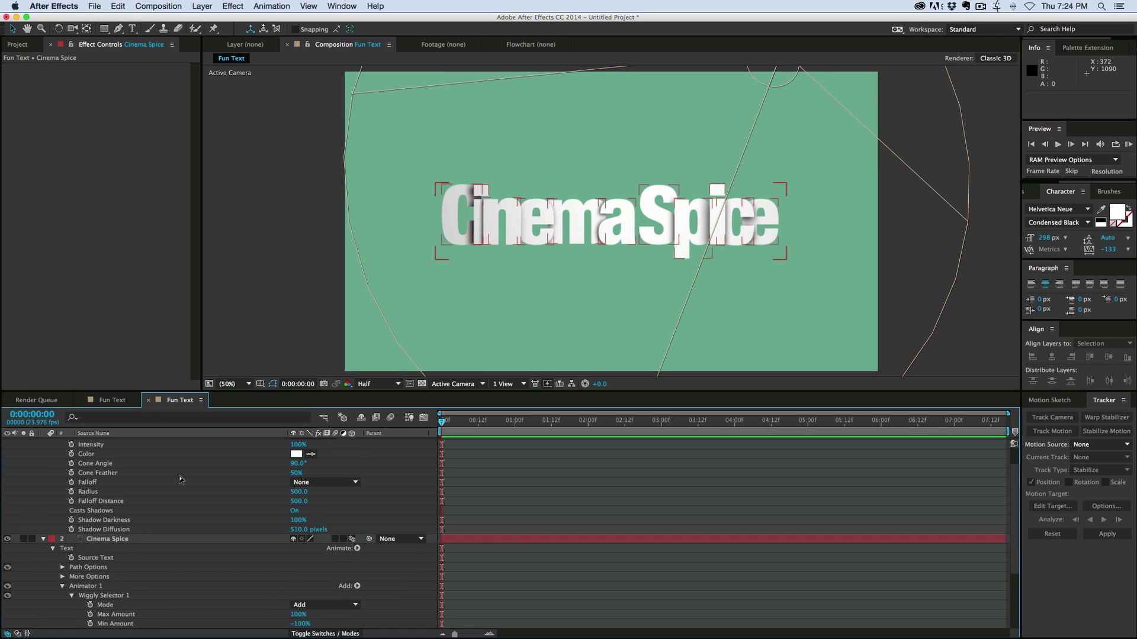
drag(300, 529, 663, 522)
click(664, 522)
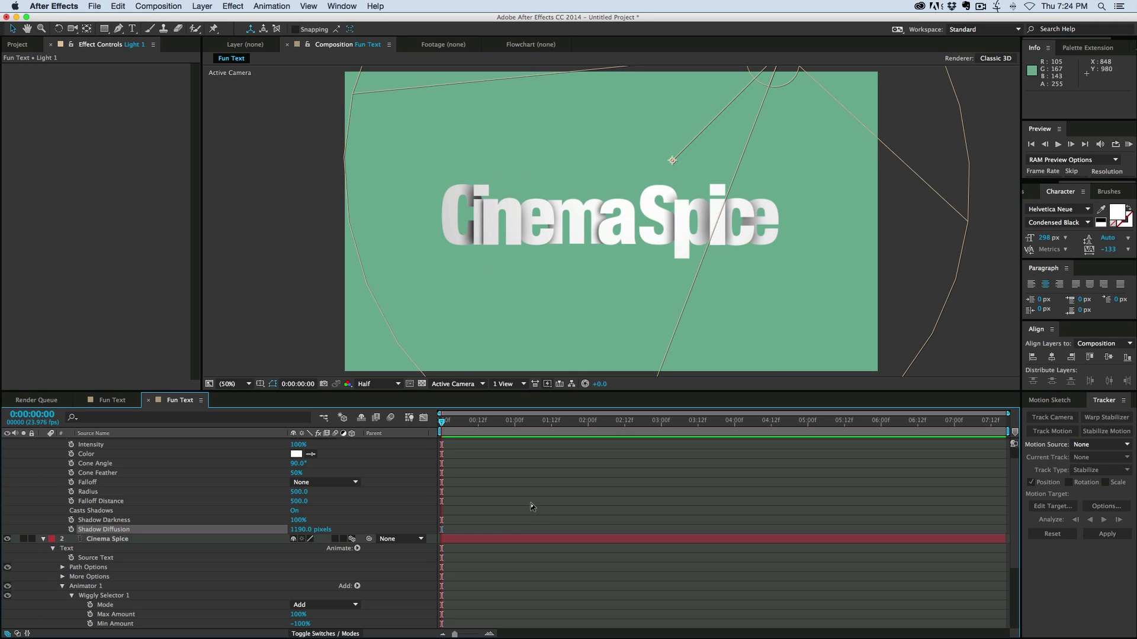
click(531, 593)
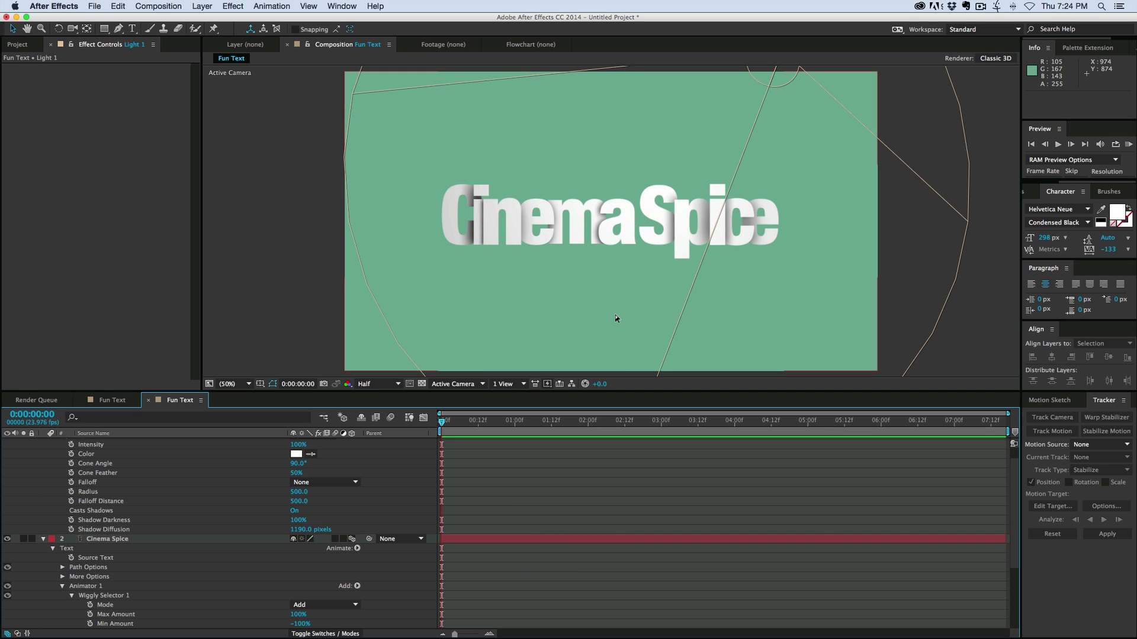
scroll(71, 481, up, 2)
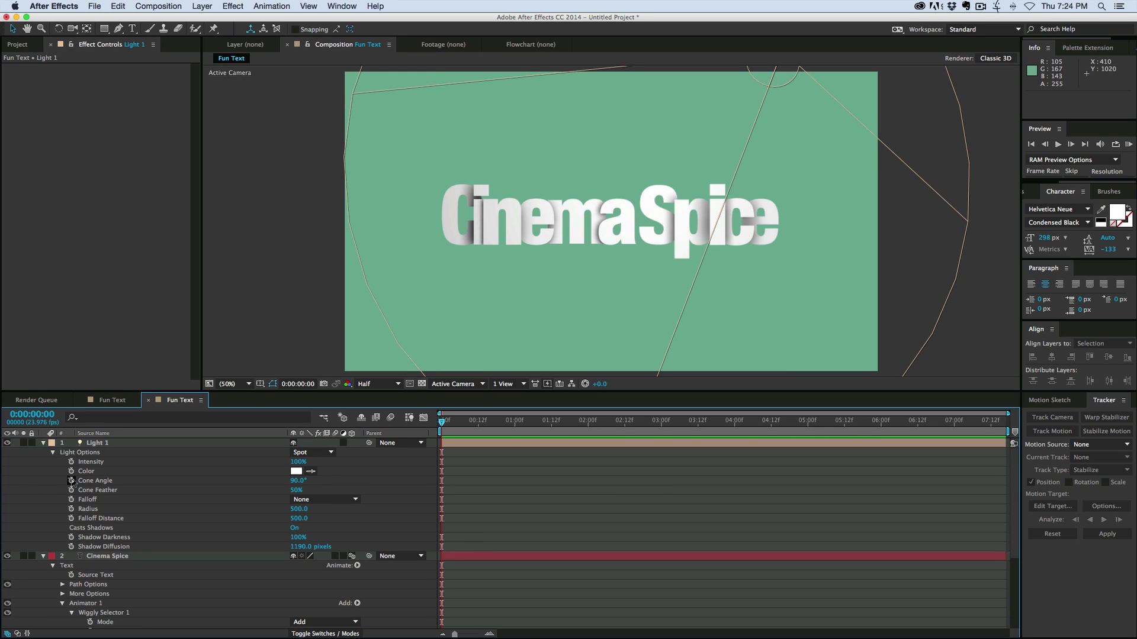
click(43, 443)
Step: Duplicate the BG solid with Cmd+D, name the copy 'Shadow', and switch it to 3D
click(44, 453)
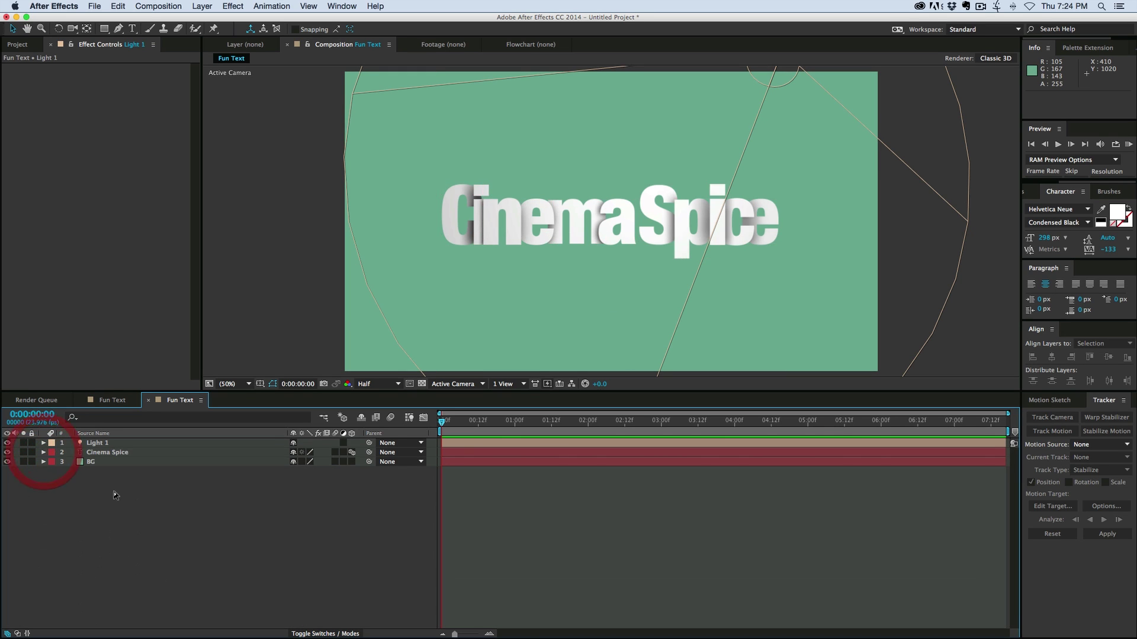
click(106, 462)
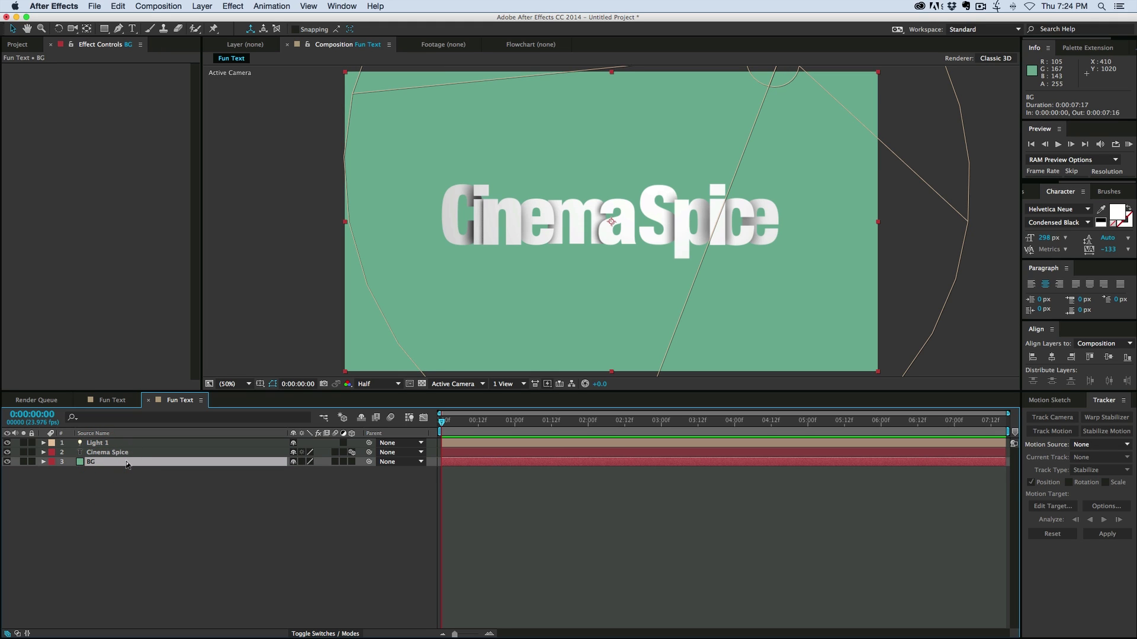
key(super+d)
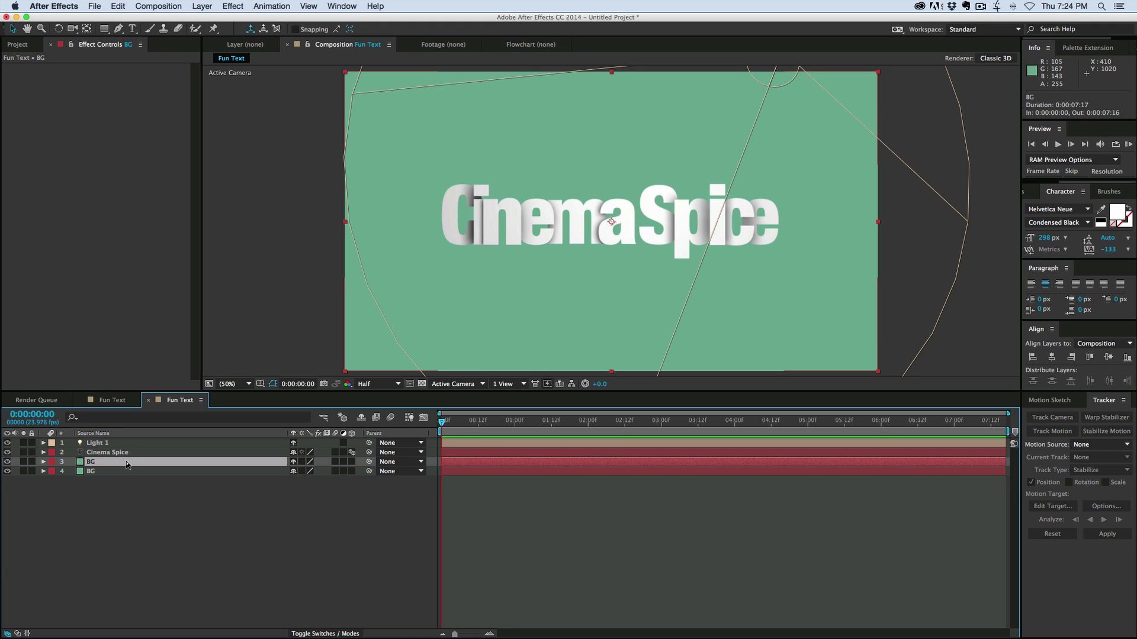
key(Return)
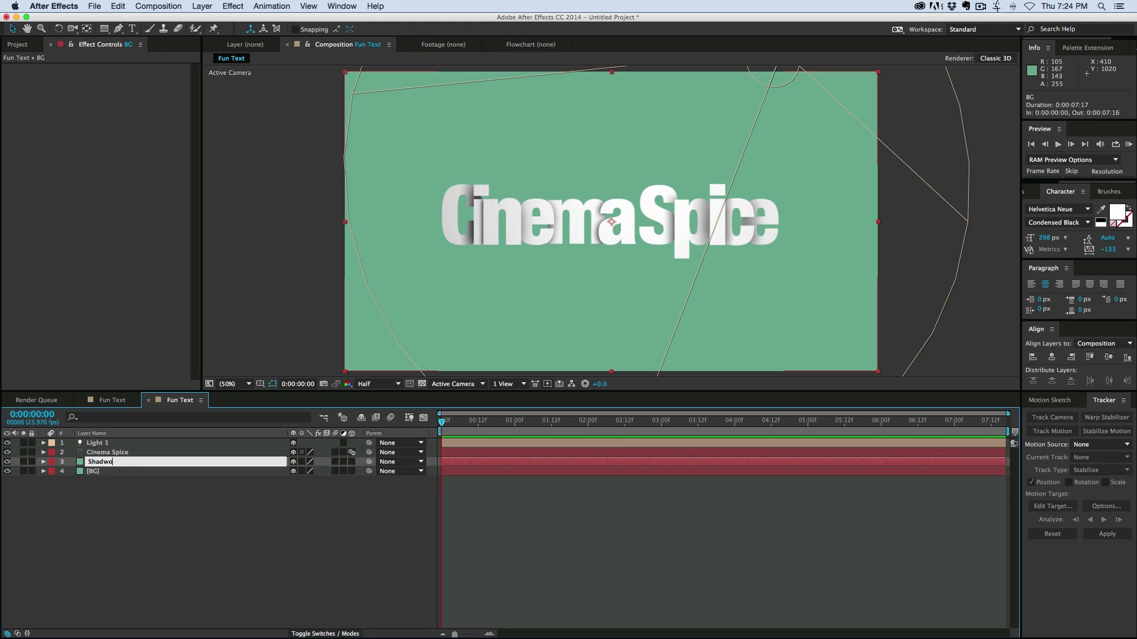
text(Shadow)
key(Return)
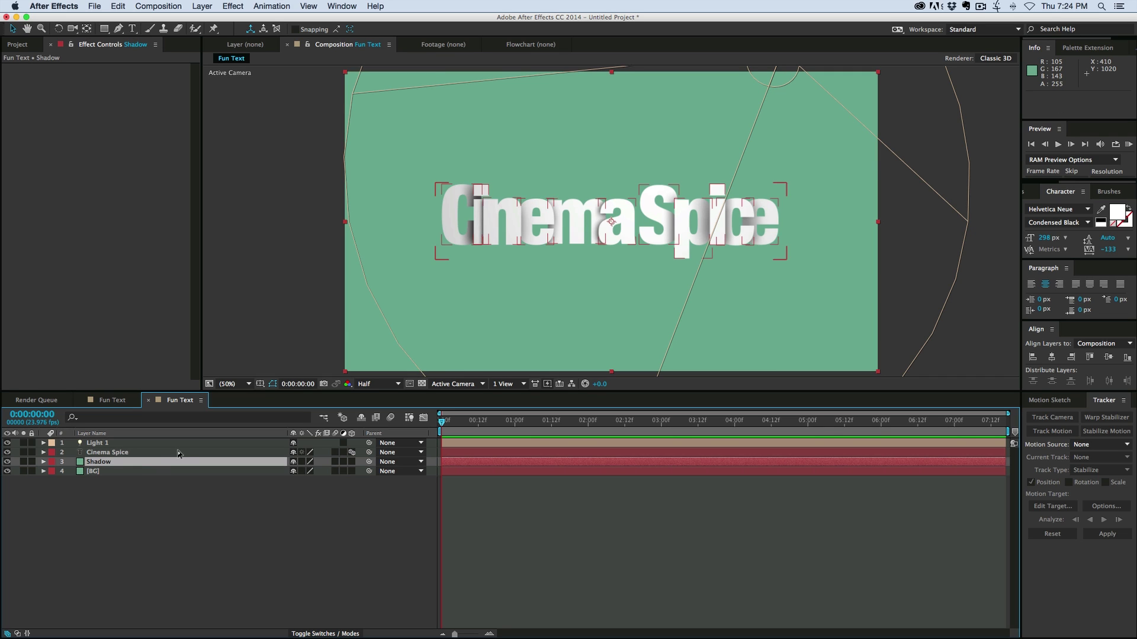
click(351, 462)
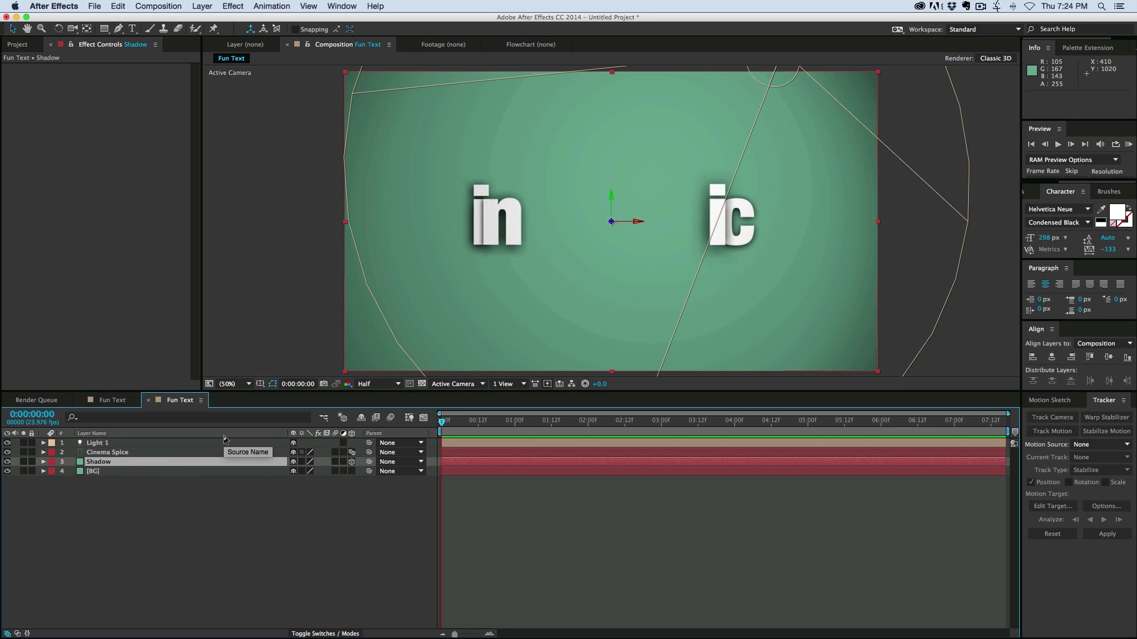
Step: Tilt the Shadow plane to -65° X Rotation, move it down, and scale it to 202% by 421%
key(r)
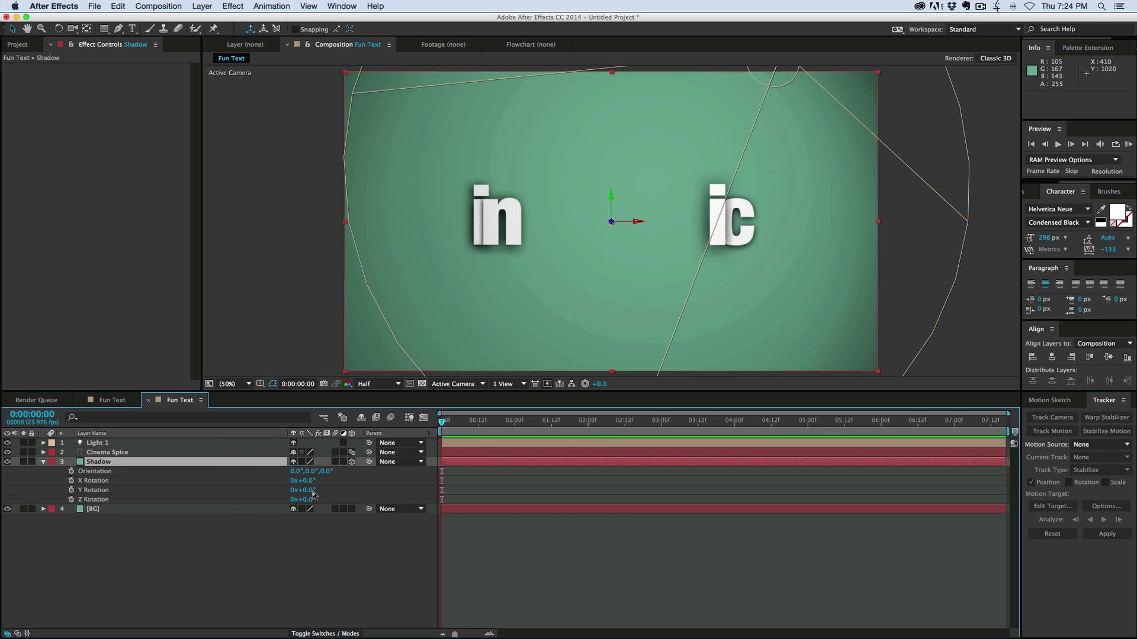
drag(302, 481, 274, 483)
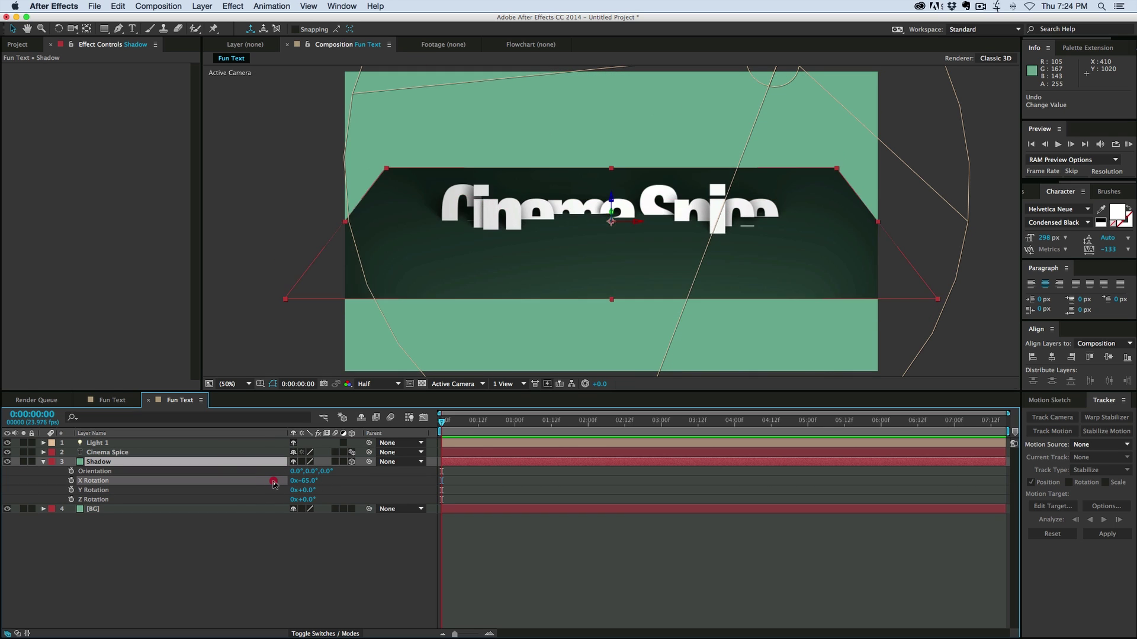
mouse_move(613, 205)
mouse_down()
mouse_move(613, 263)
mouse_move(615, 225)
mouse_up()
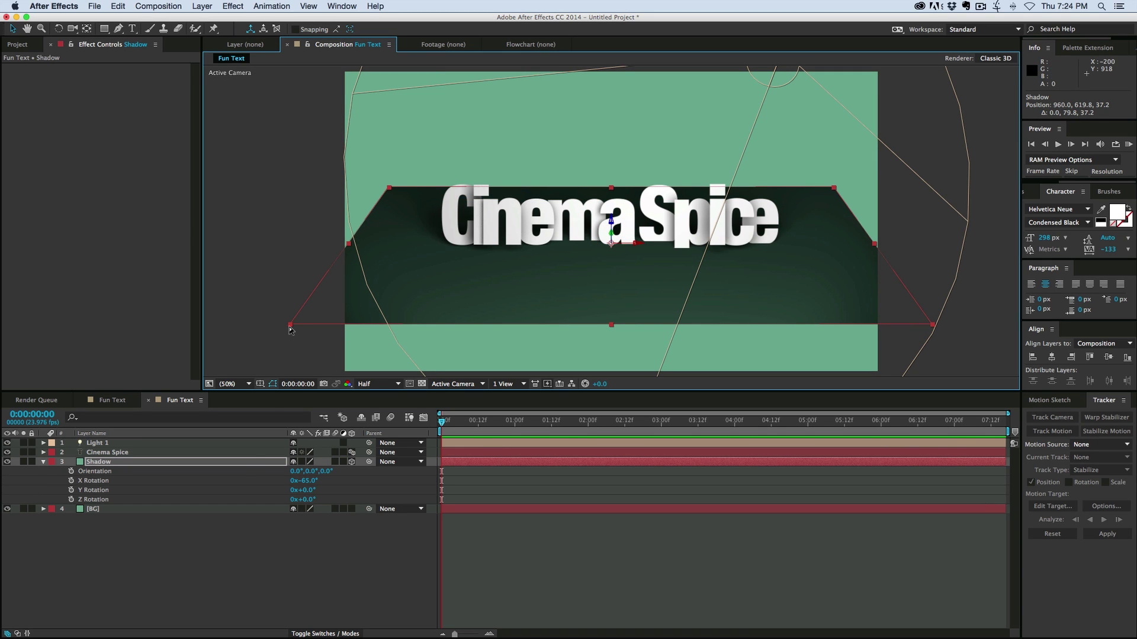
drag(290, 329, 310, 86)
Step: Set the Shadow layer's Material Option Accepts Shadows to Only, then deselect it
key(a)
key(a)
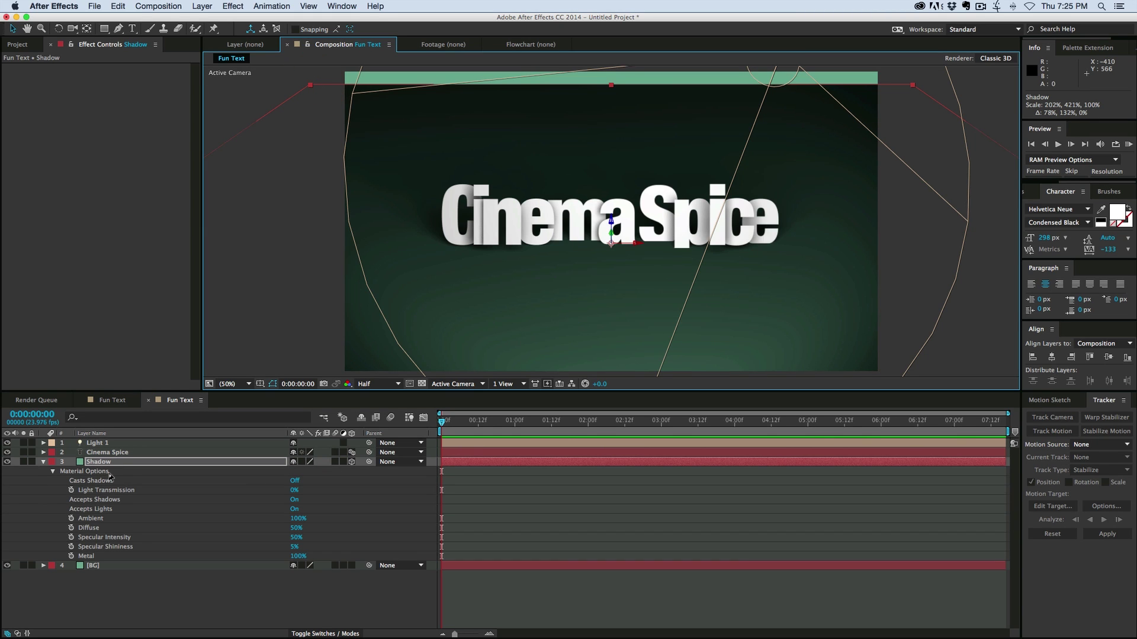
click(294, 500)
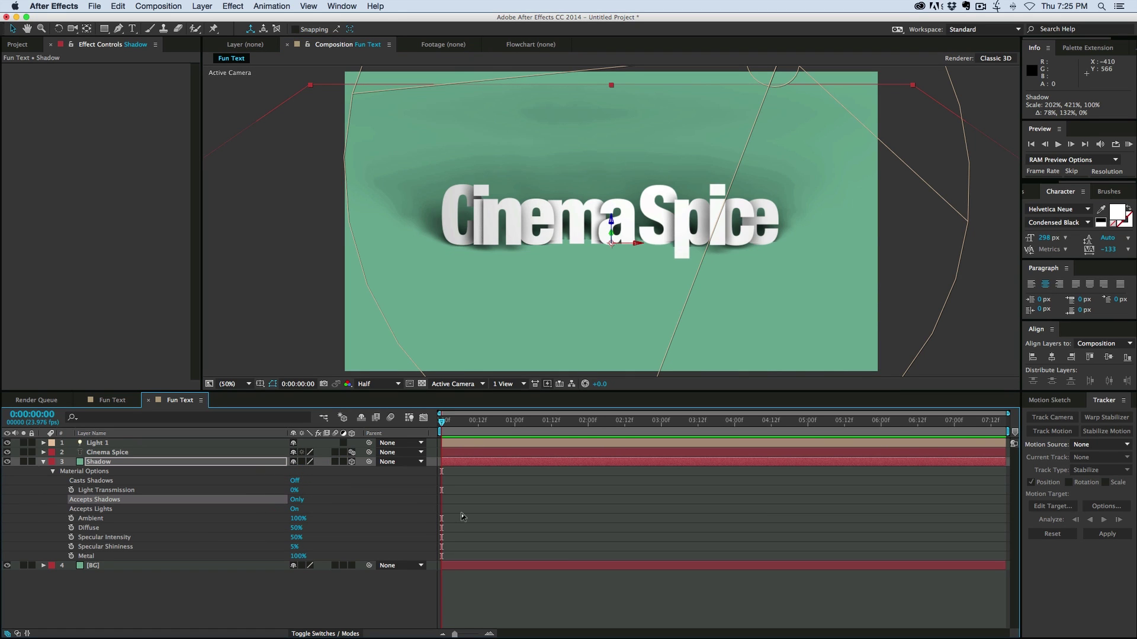
click(527, 592)
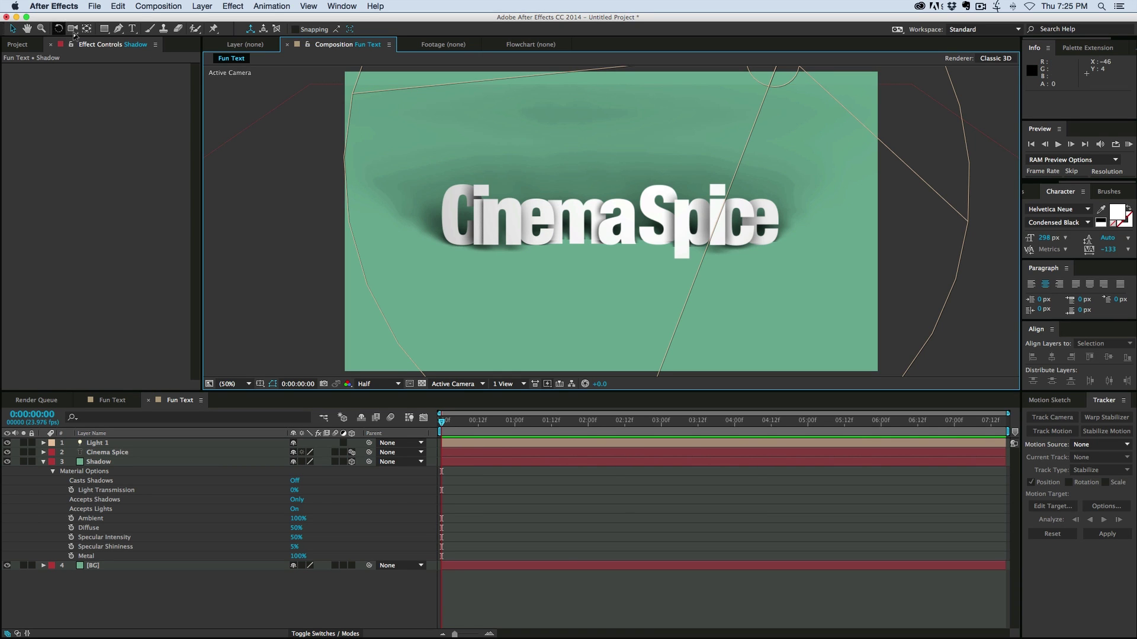
click(106, 31)
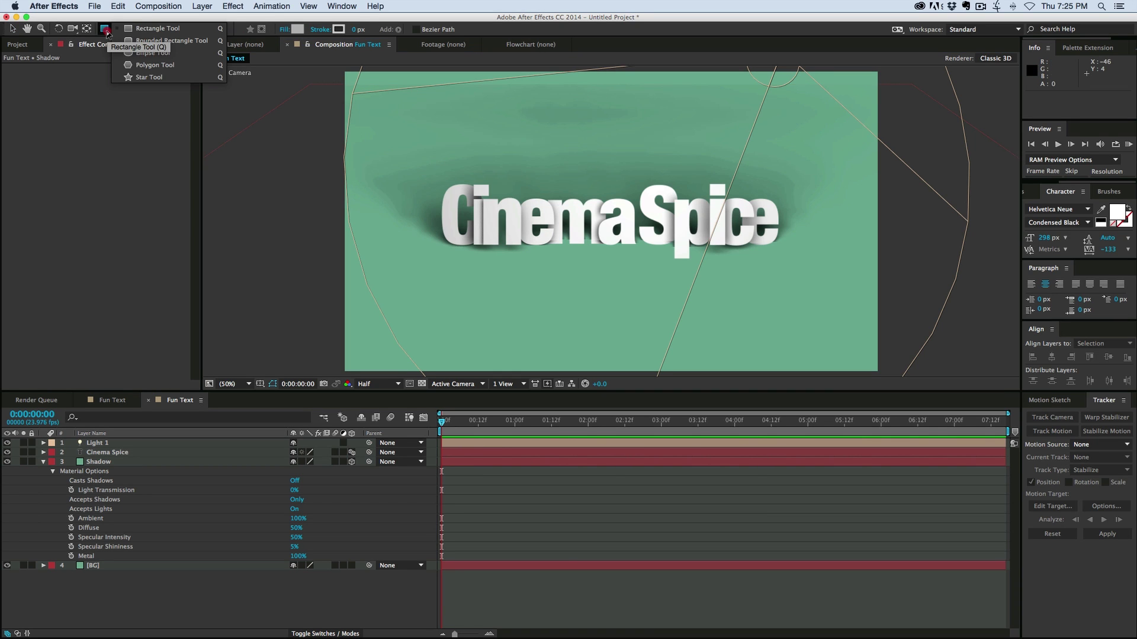
Step: Add a layer-sized elliptical mask to Shadow with a 1000-pixel feather
click(145, 52)
click(132, 471)
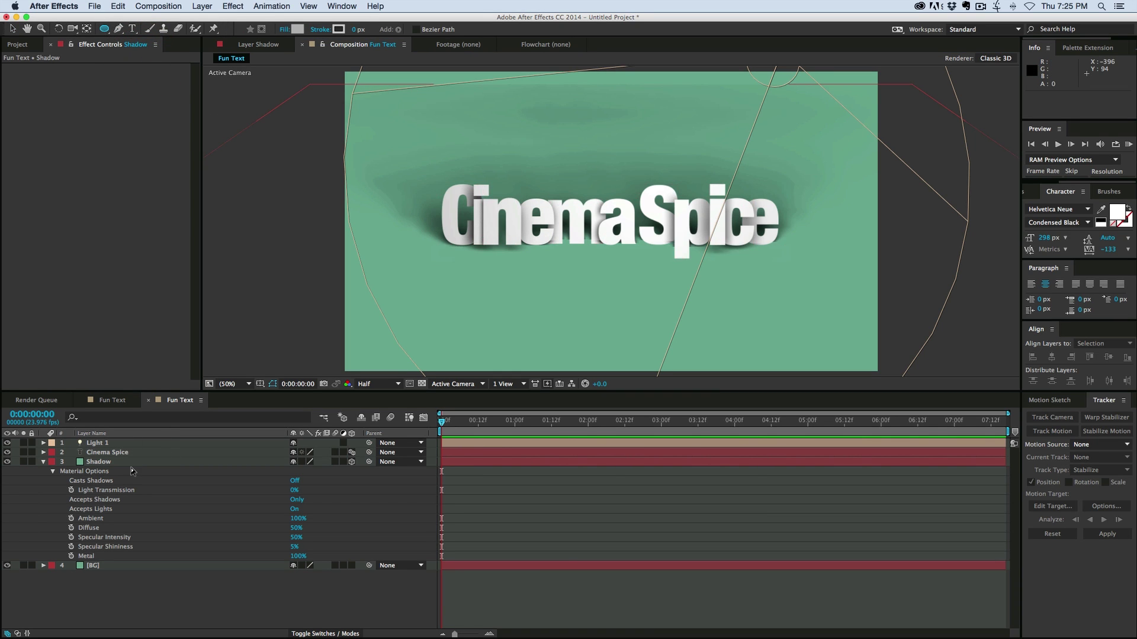
double_click(105, 28)
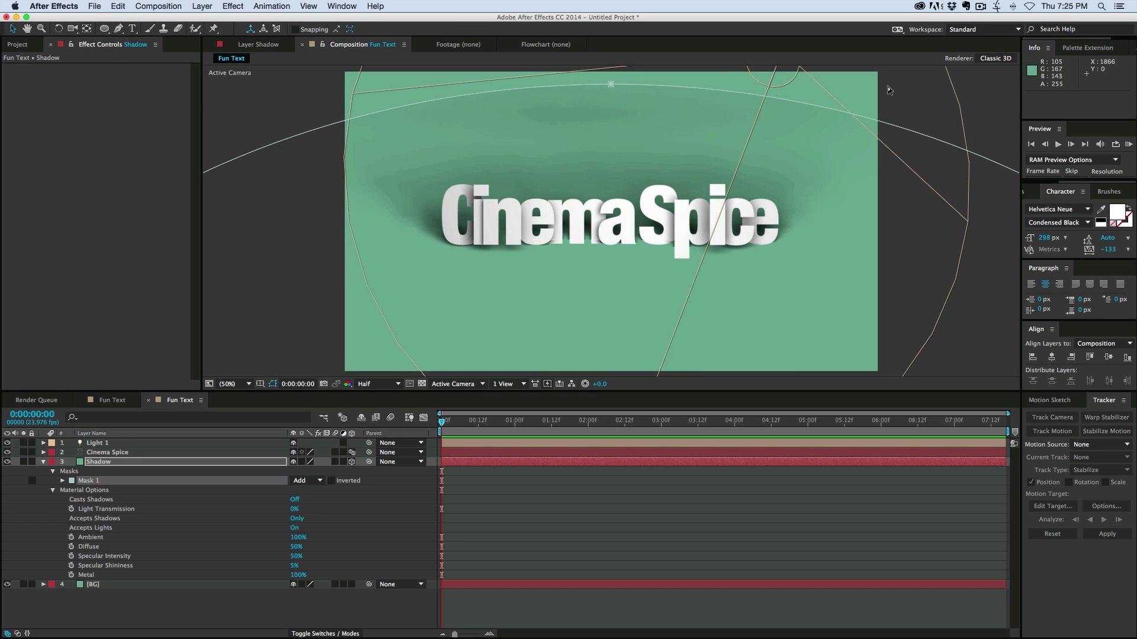
key(f)
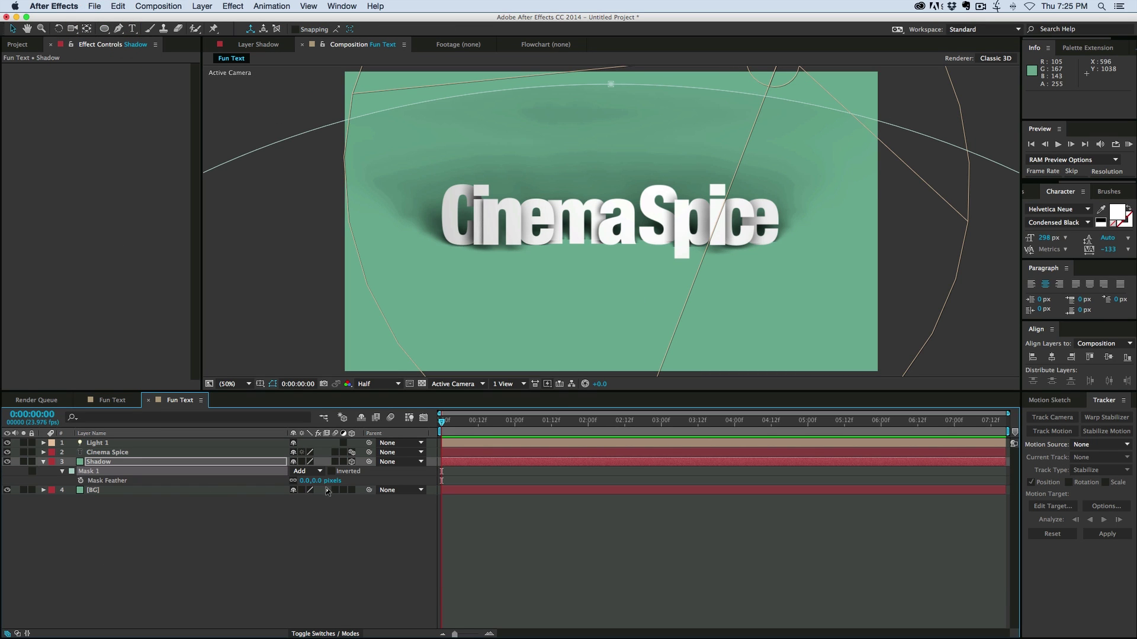
drag(307, 480, 699, 475)
click(579, 549)
Step: Tilt the Shadow plane almost flat, to about -87° X Rotation
click(655, 255)
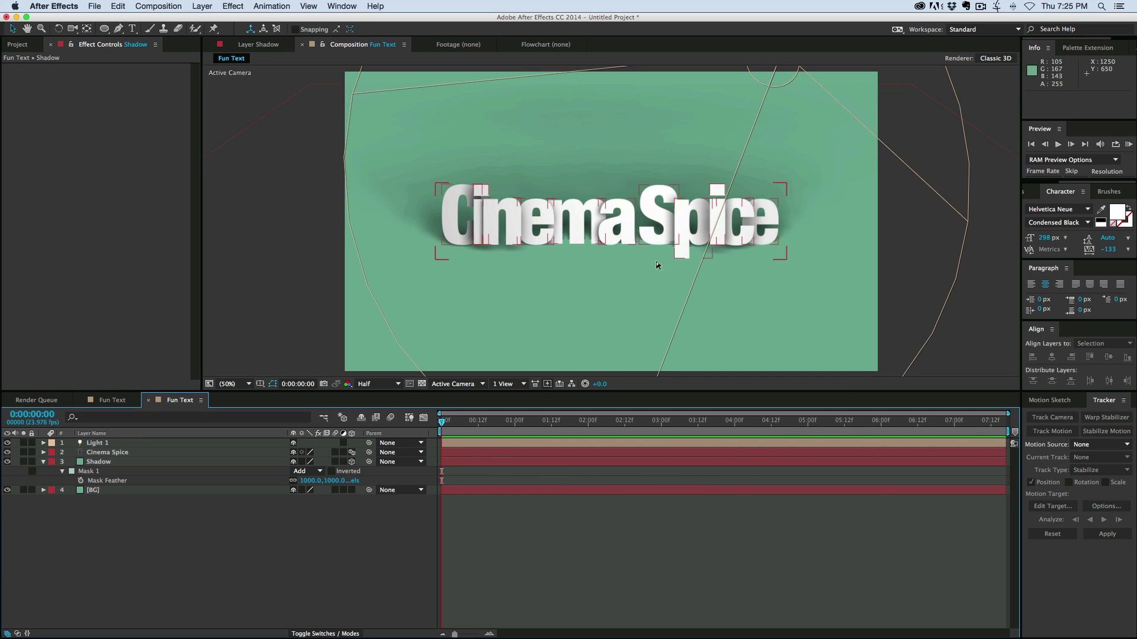
click(755, 281)
key(r)
drag(311, 482, 302, 482)
Step: Fine-tune the Shadow plane's X Rotation, settling at -87°, then select the BG layer
click(308, 557)
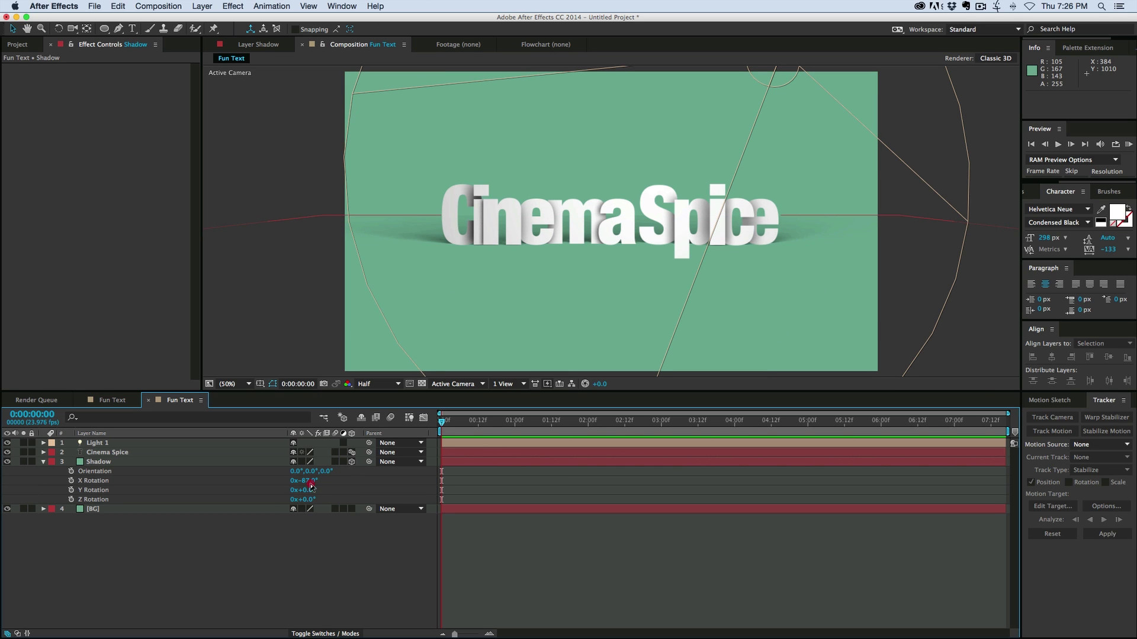
drag(310, 484, 310, 485)
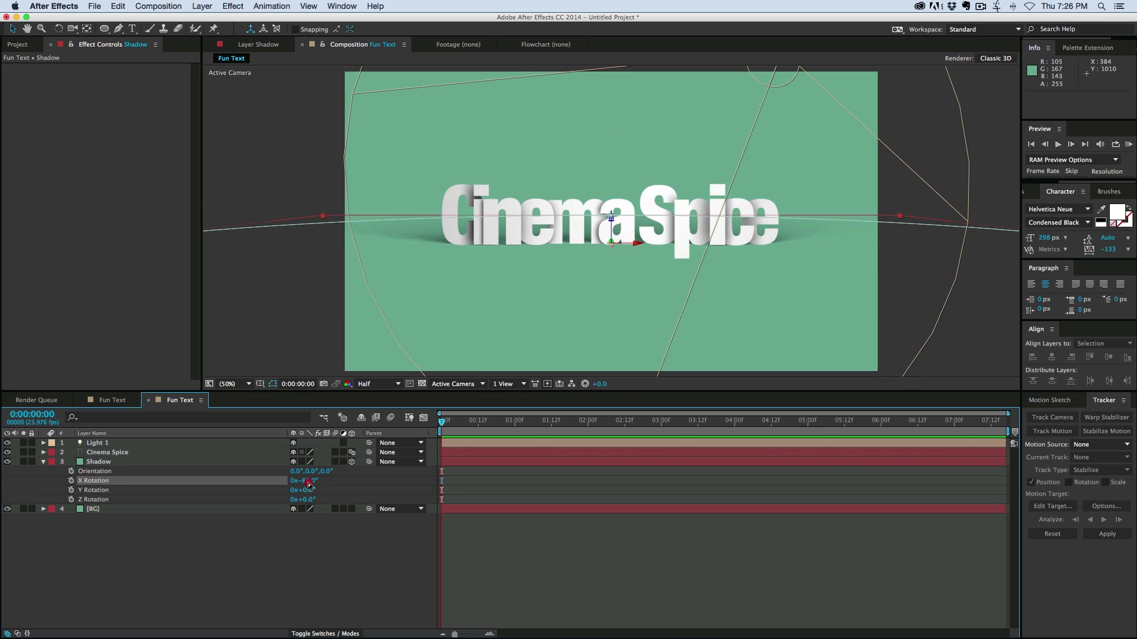
click(532, 529)
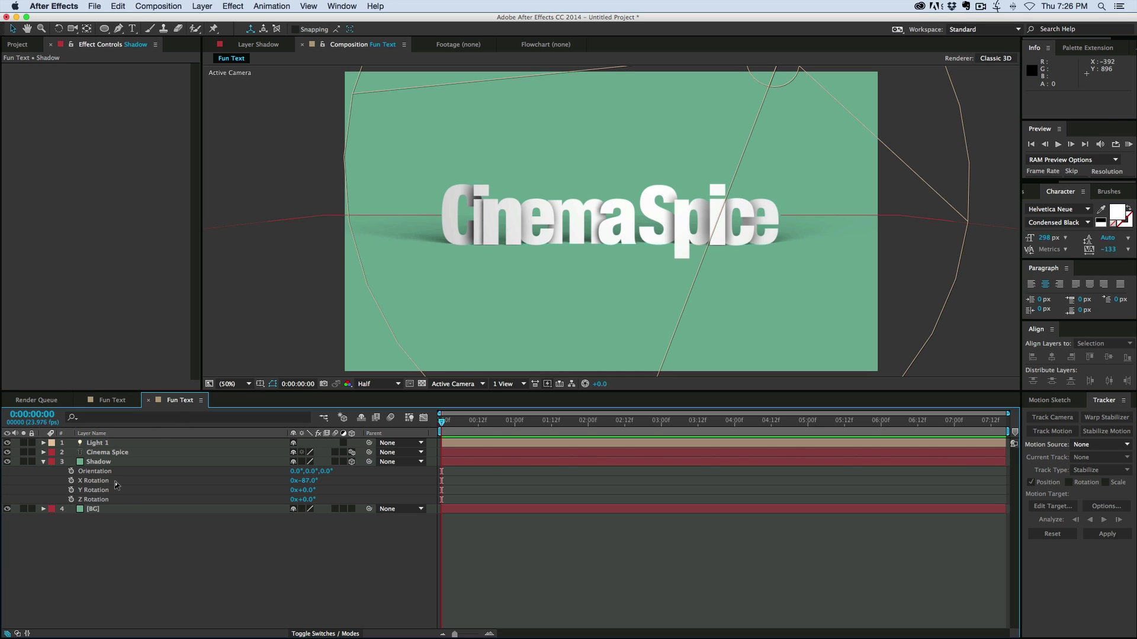
click(118, 509)
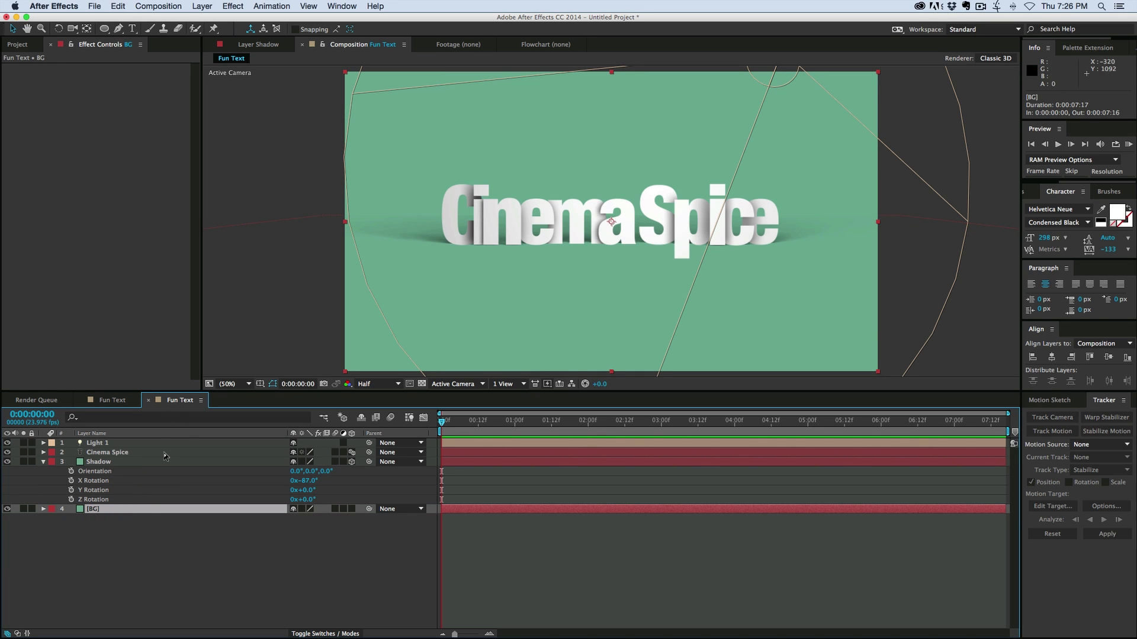
Step: Apply the CC Light Sweep effect from Effect > Generate to the BG layer
click(465, 513)
click(232, 6)
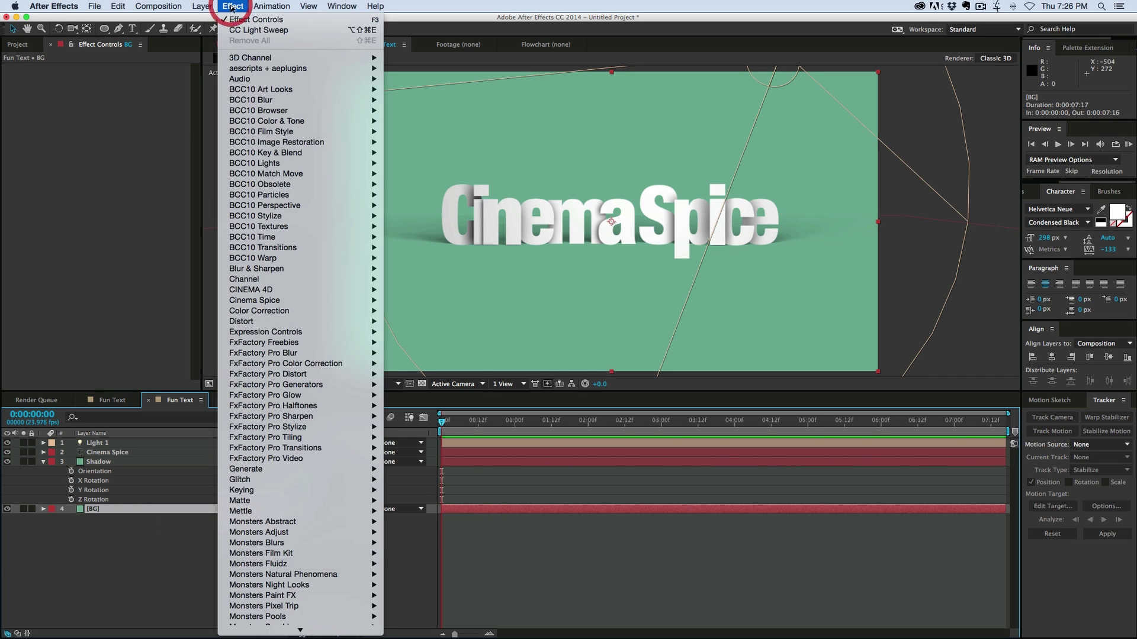
mouse_move(279, 474)
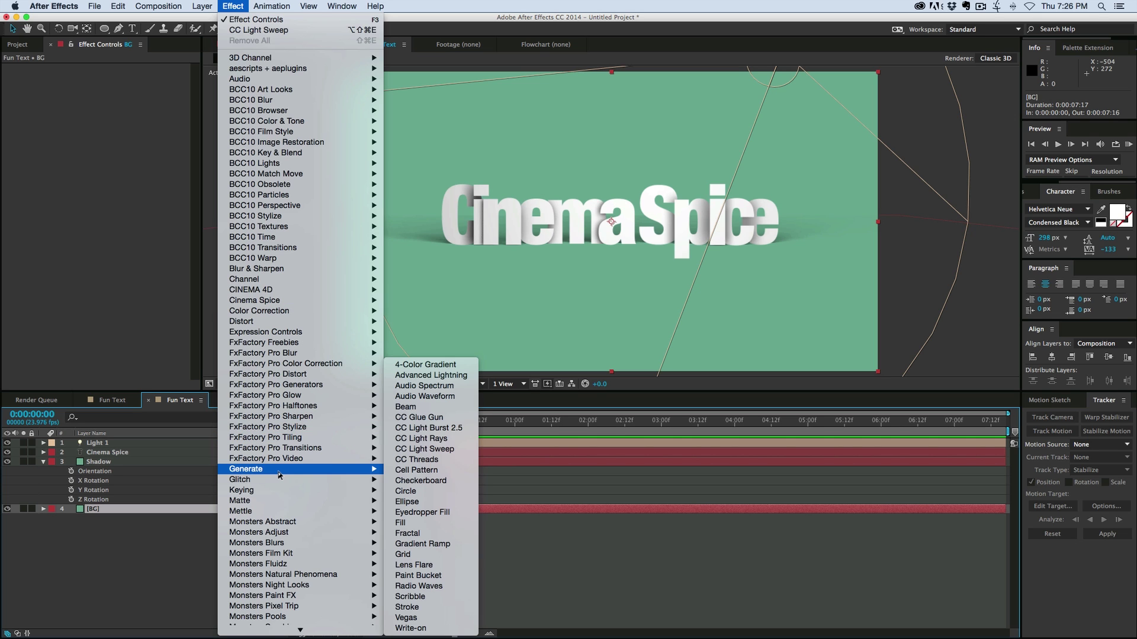
click(461, 453)
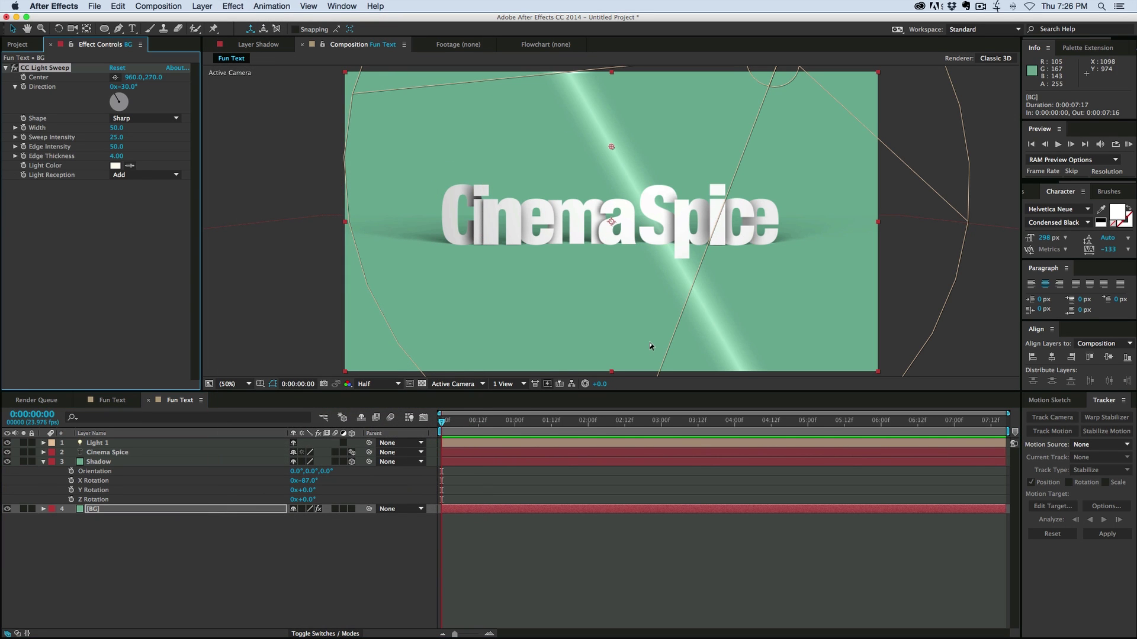
Step: Set the light sweep's Light Color to black and Light Reception to Composite
click(115, 165)
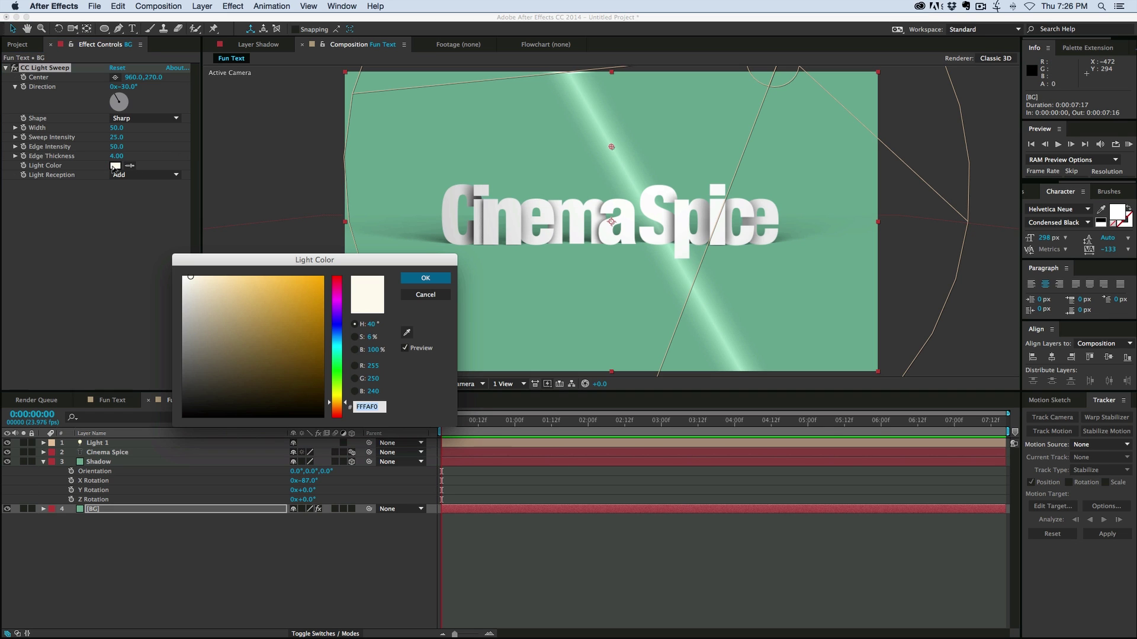
click(407, 332)
click(161, 428)
click(158, 431)
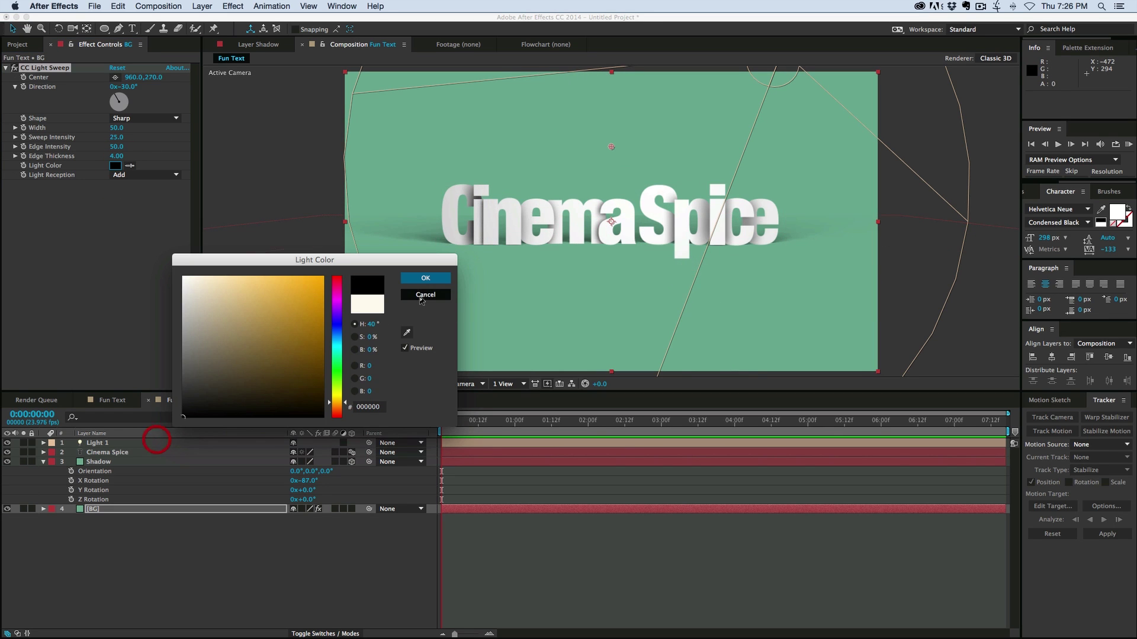
click(419, 279)
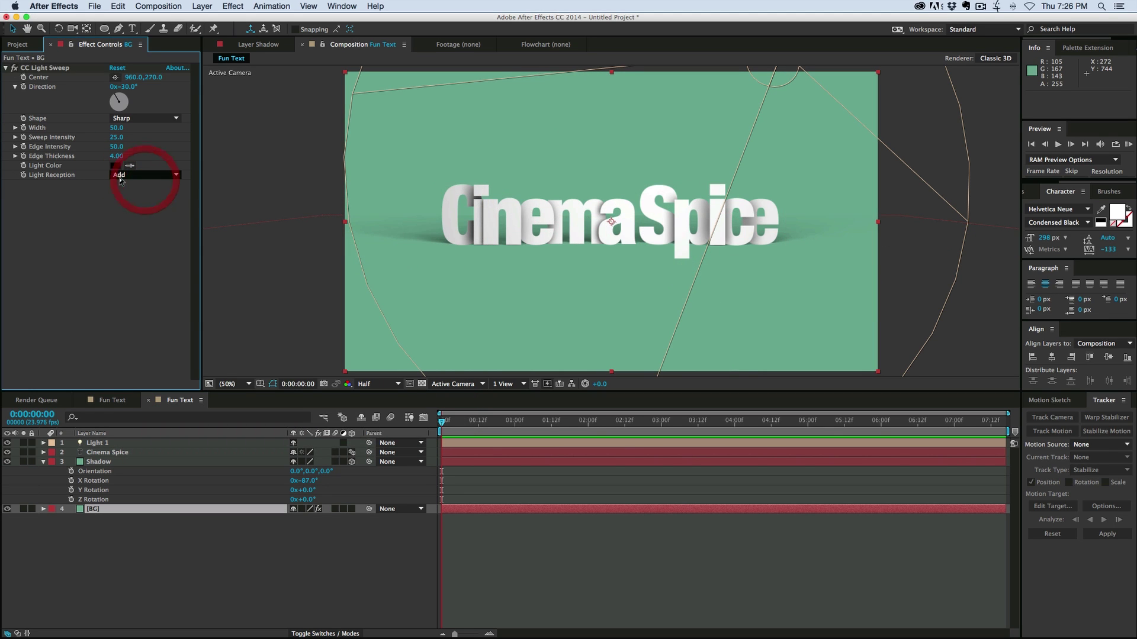
click(162, 178)
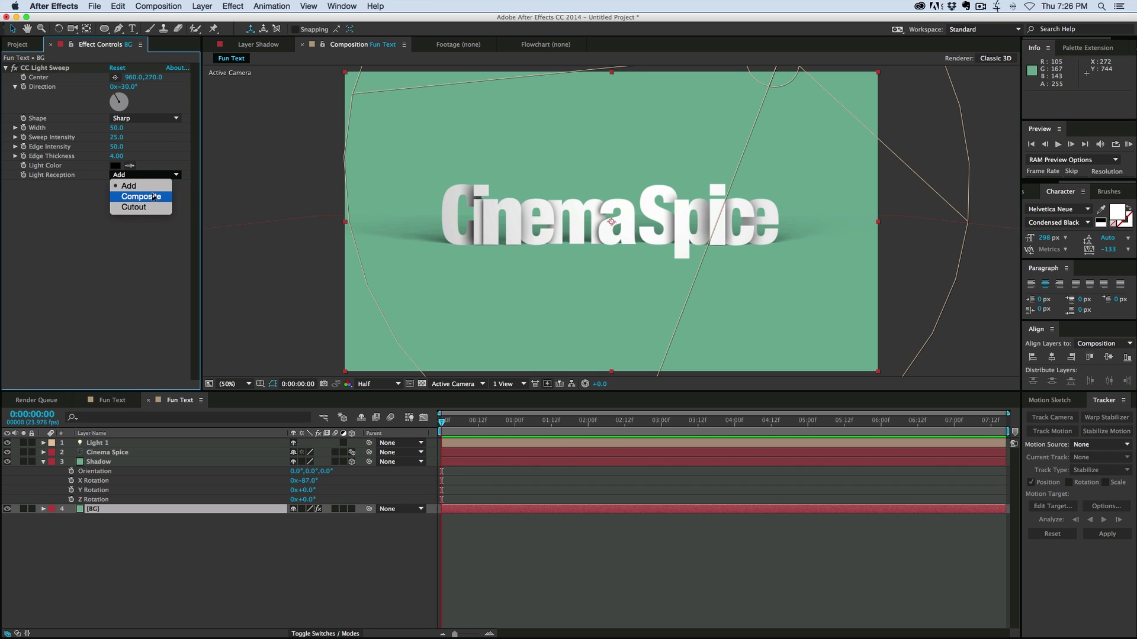
click(152, 196)
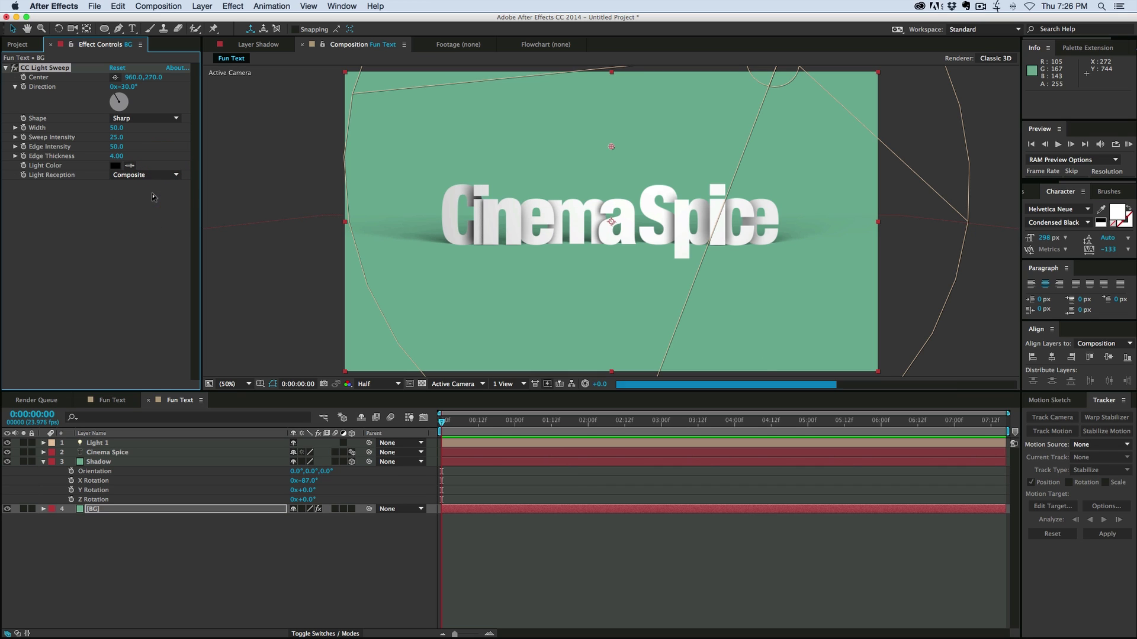
click(133, 89)
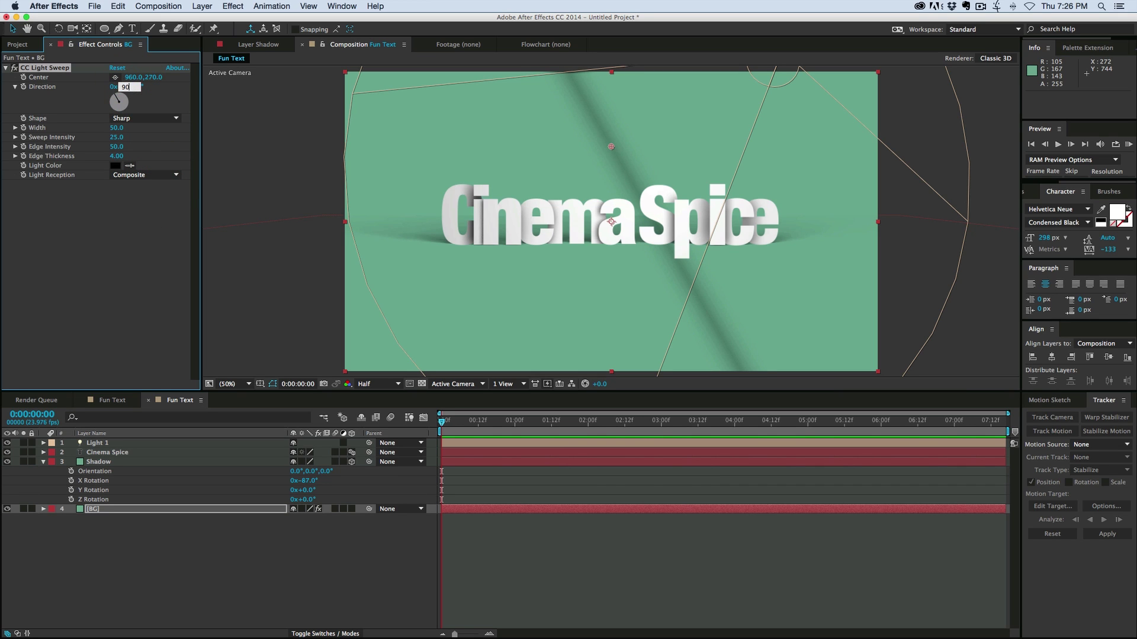
Step: Set the sweep Direction to 90° and Edge Intensity to 0, and move its center down behind the text
text(90)
key(Return)
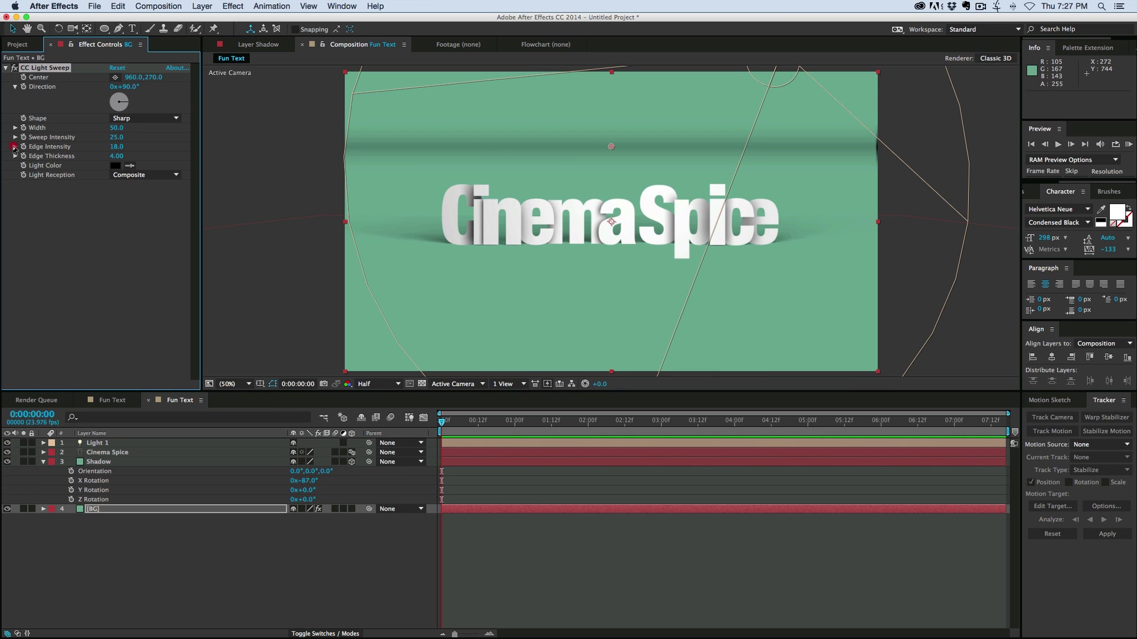
drag(14, 148, 8, 149)
drag(612, 148, 612, 222)
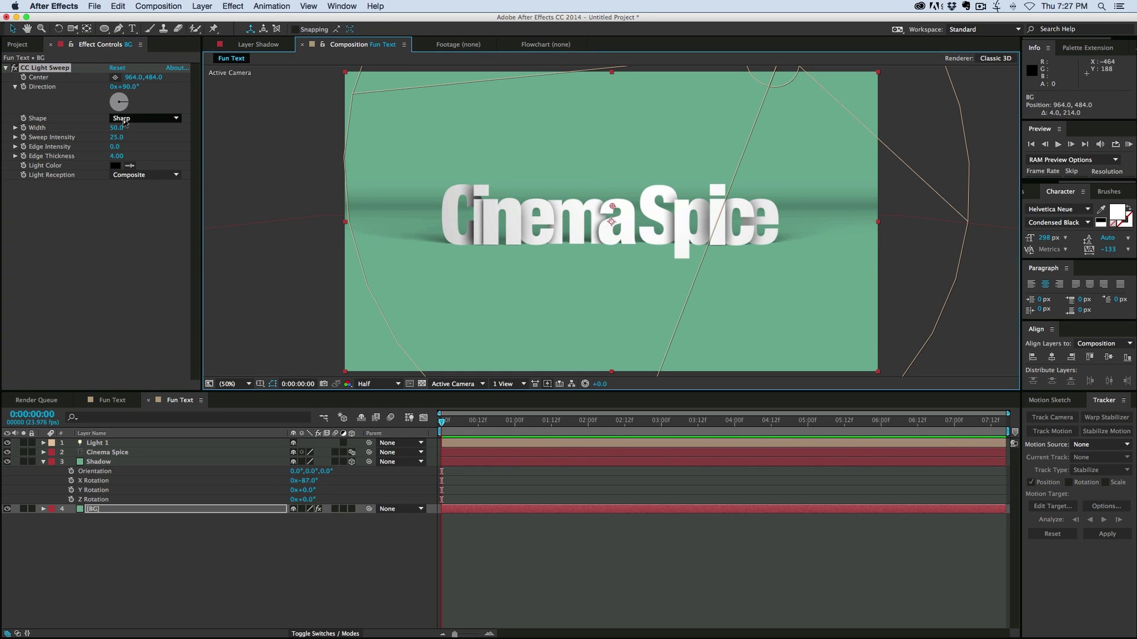
Step: Widen the sweep to Width 187 and set Sweep Intensity to 29
drag(117, 132, 170, 133)
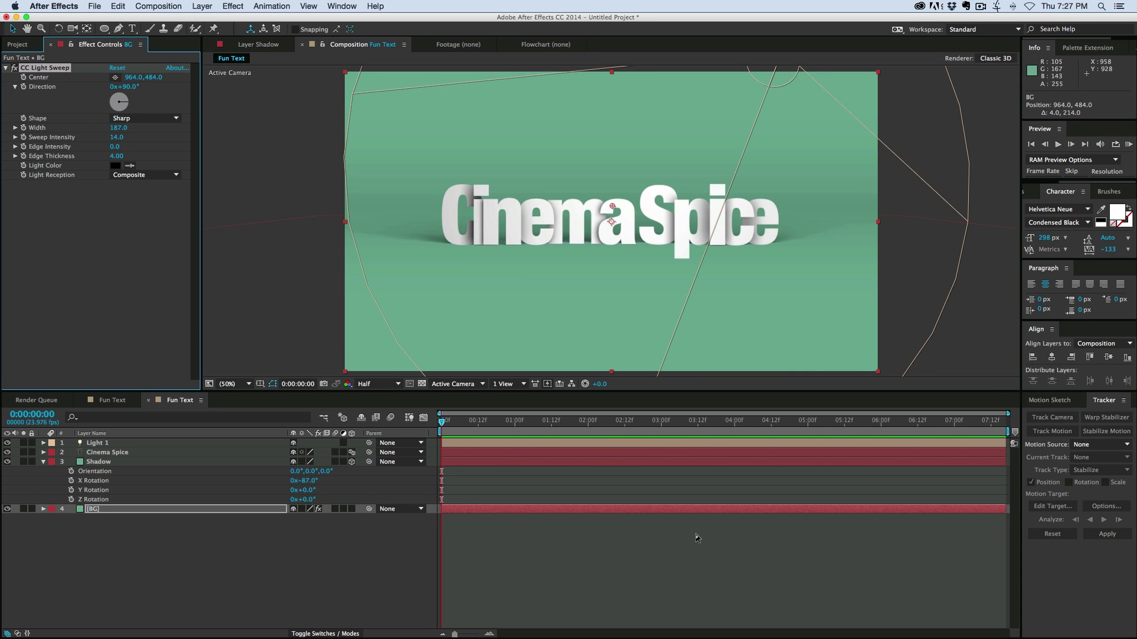
click(697, 537)
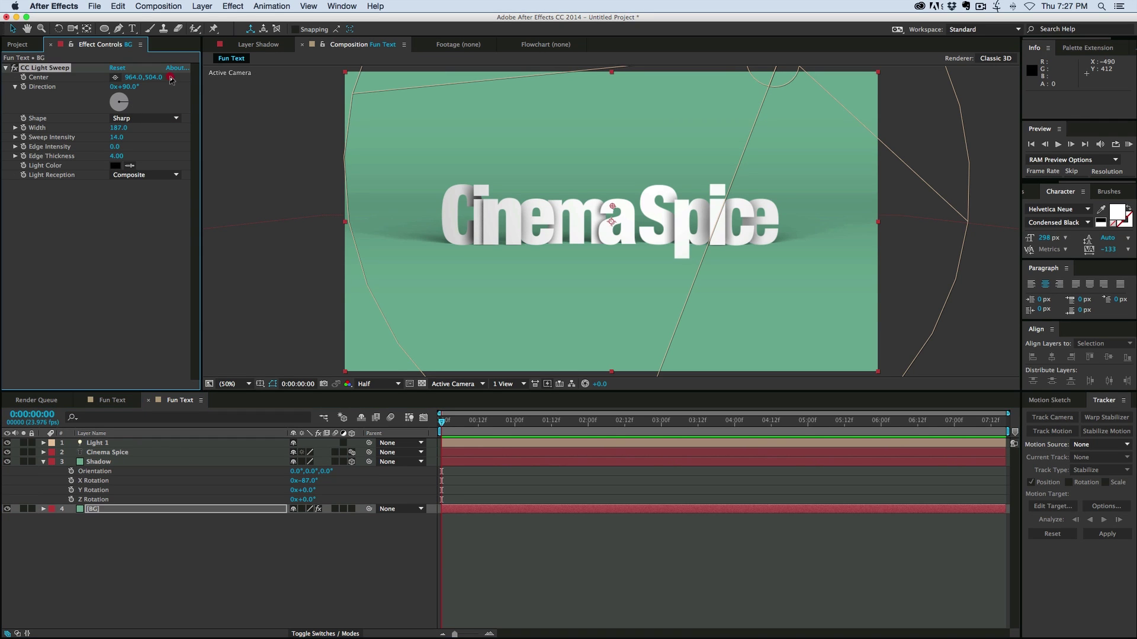
click(616, 500)
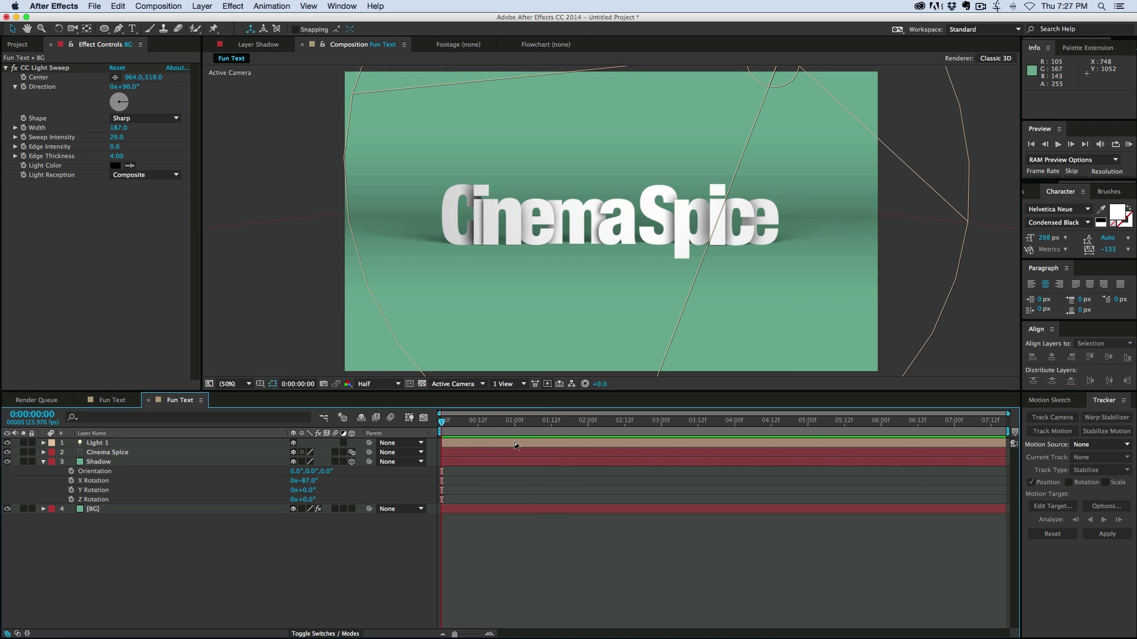
click(105, 452)
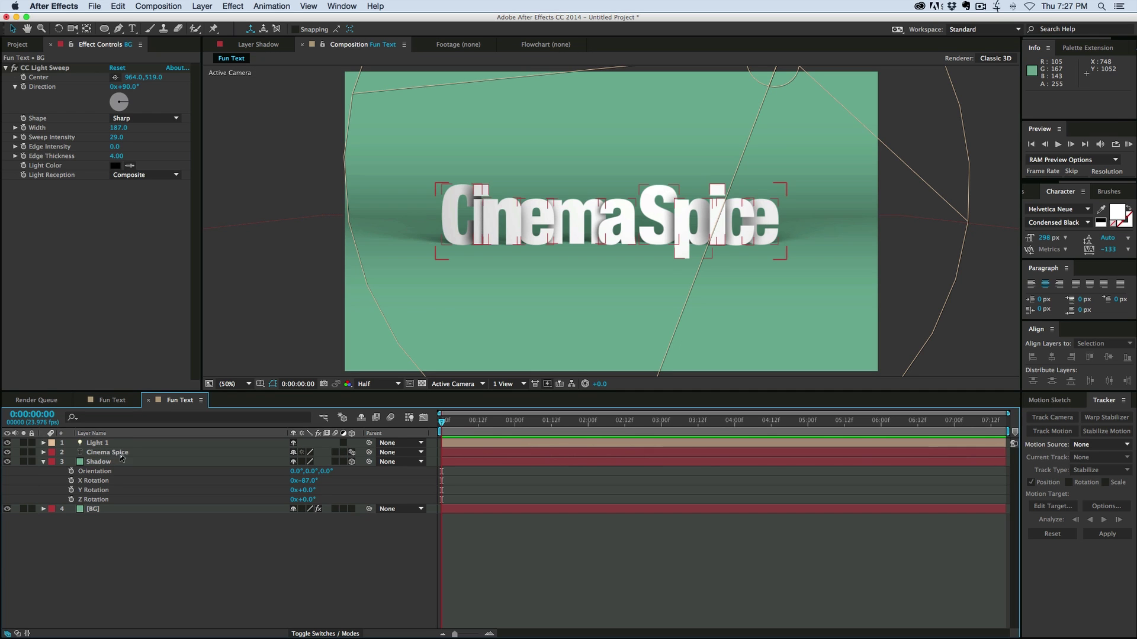
Step: Add a Position animator (Animator 2) to Cinema Spice and set its Y offset to -701
click(121, 454)
click(43, 452)
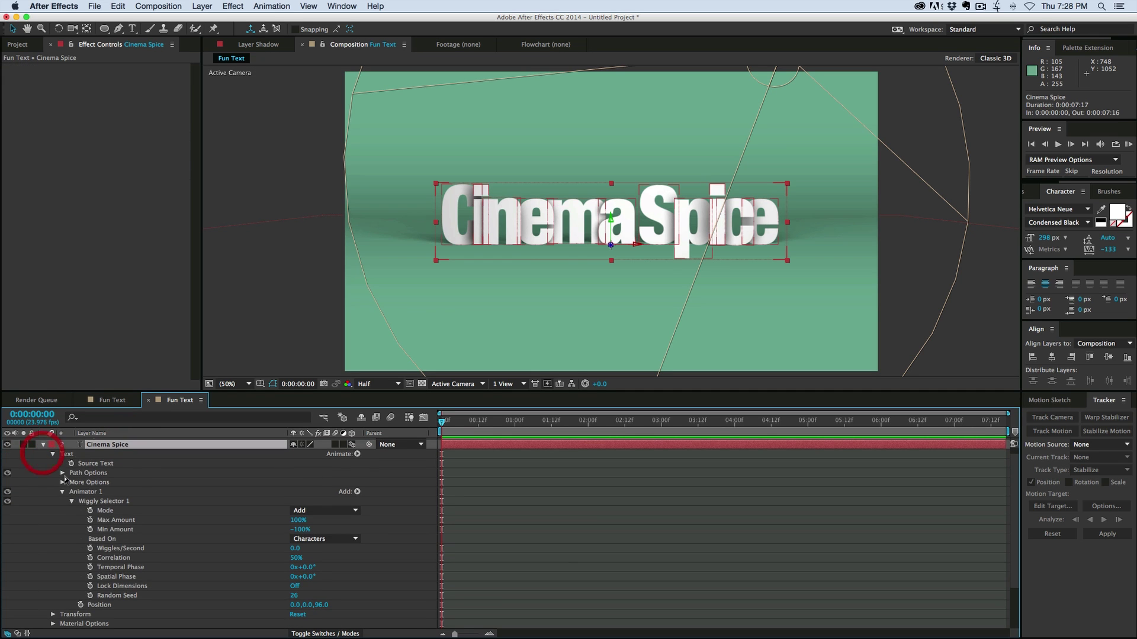
click(62, 492)
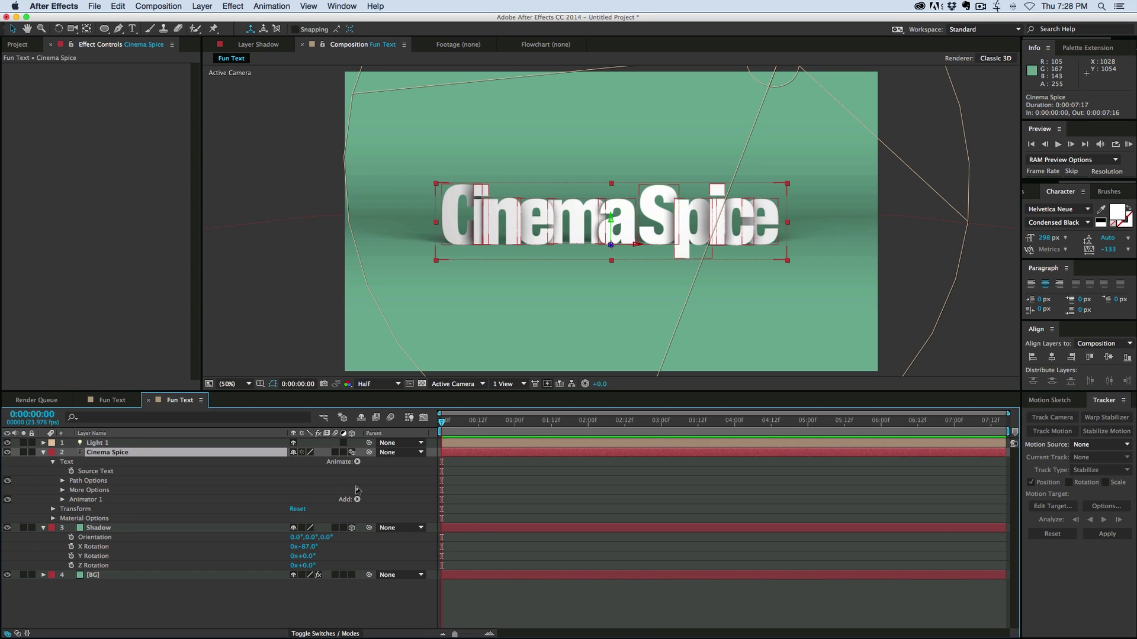
click(357, 462)
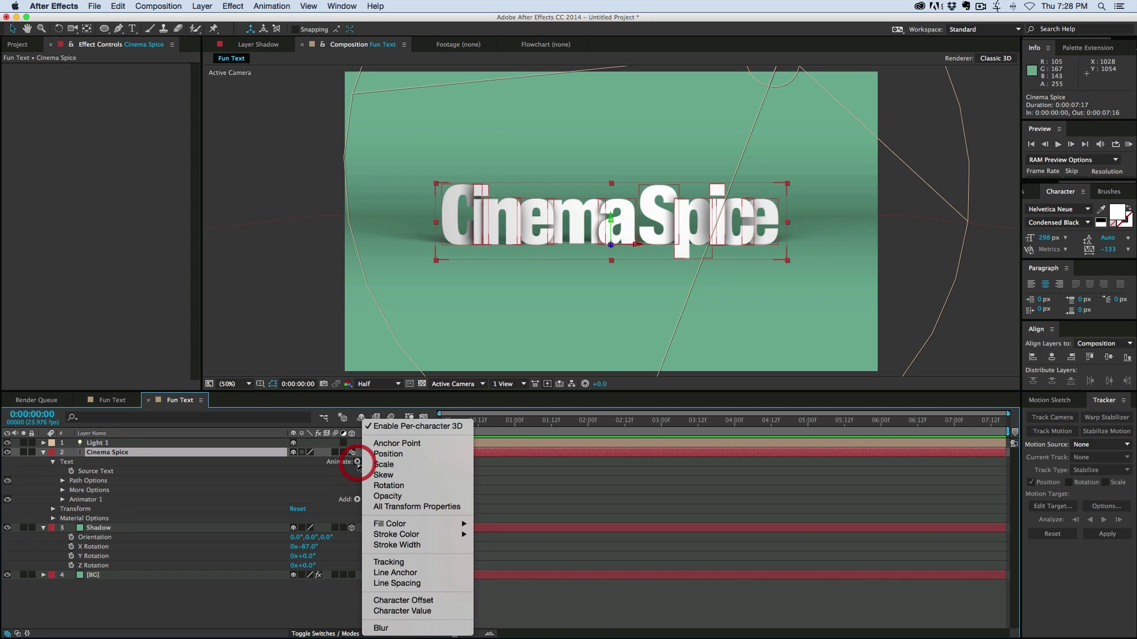
click(396, 460)
drag(313, 527, 0, 540)
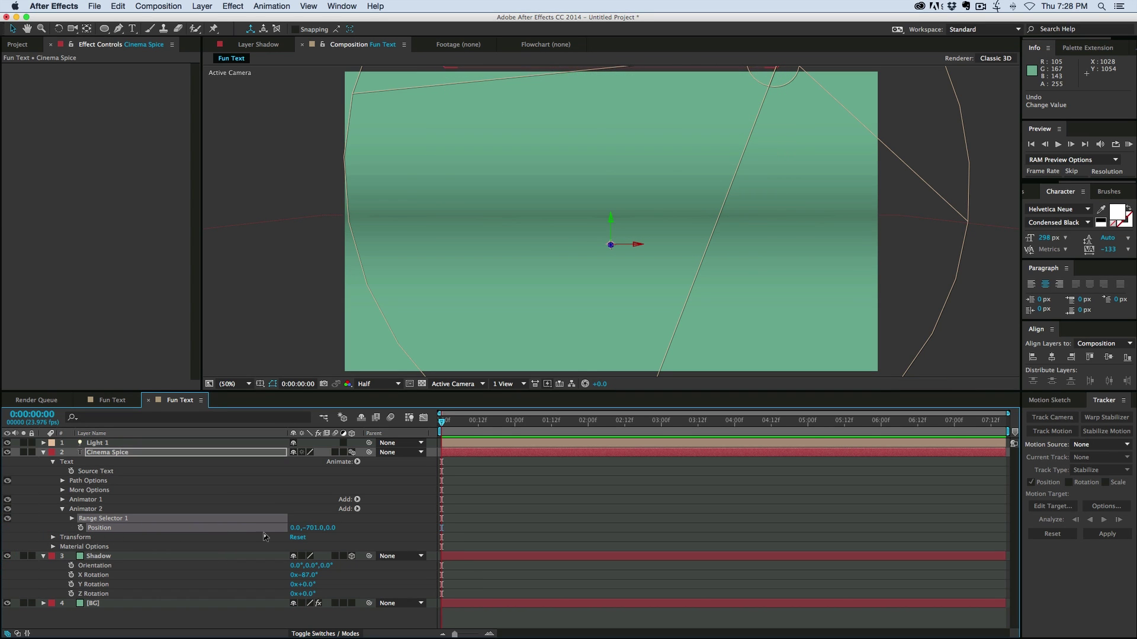
Step: Keyframe Range Selector Start from 0% at 0:00 to 100% at 2:15, and enable layer and composition motion blur
click(70, 519)
mouse_move(295, 528)
mouse_down()
mouse_move(372, 536)
mouse_move(308, 537)
mouse_up()
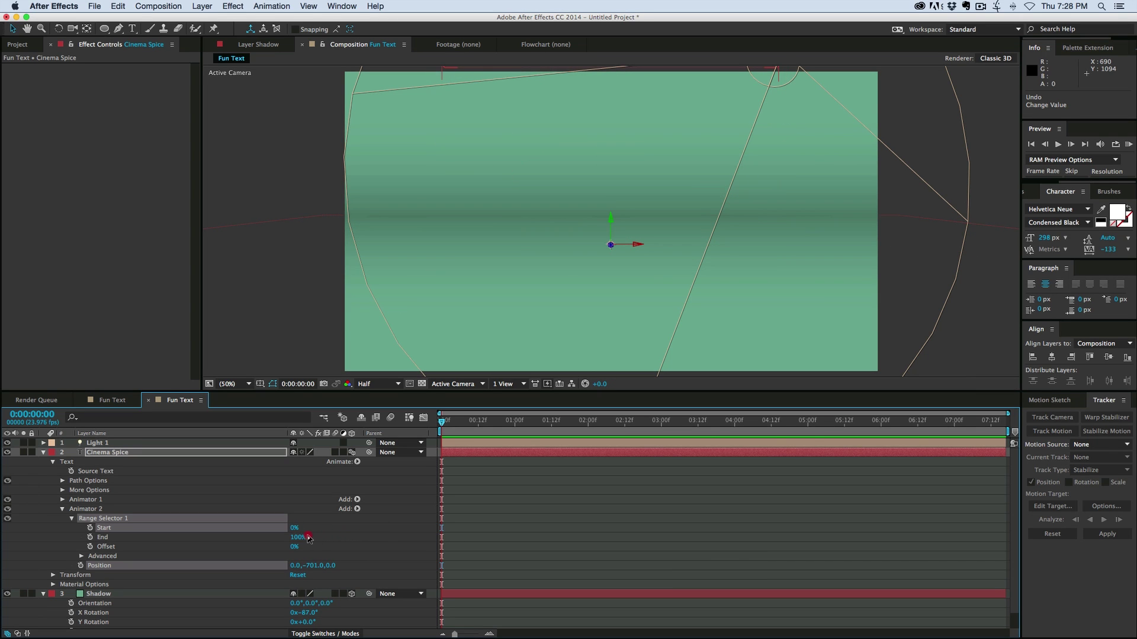
click(90, 527)
key(space)
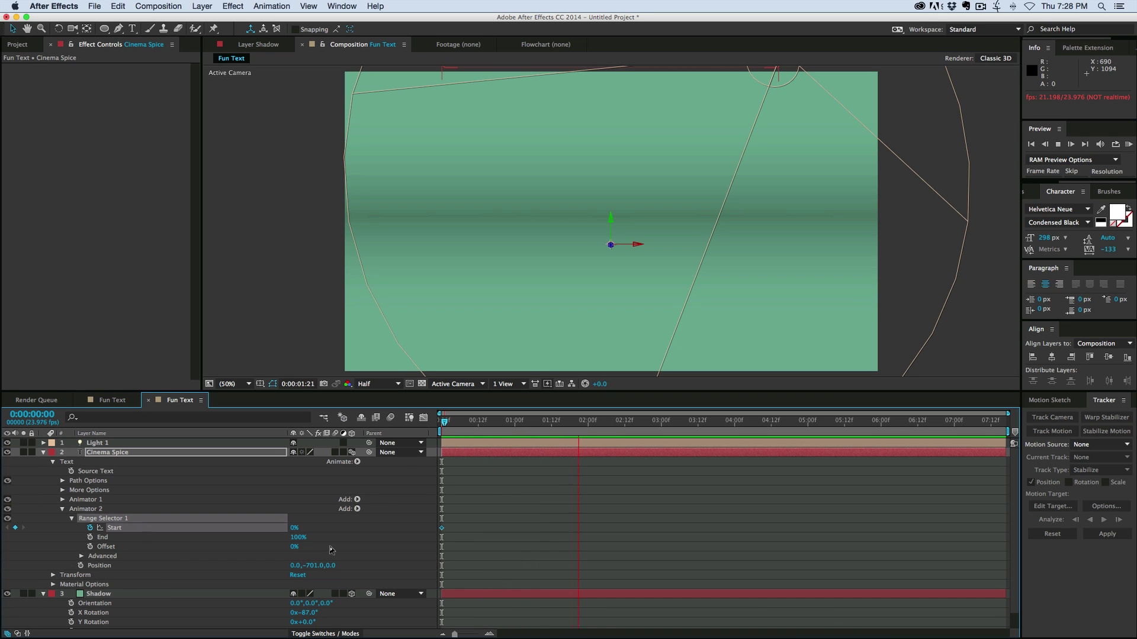
key(space)
drag(298, 528, 357, 527)
click(491, 530)
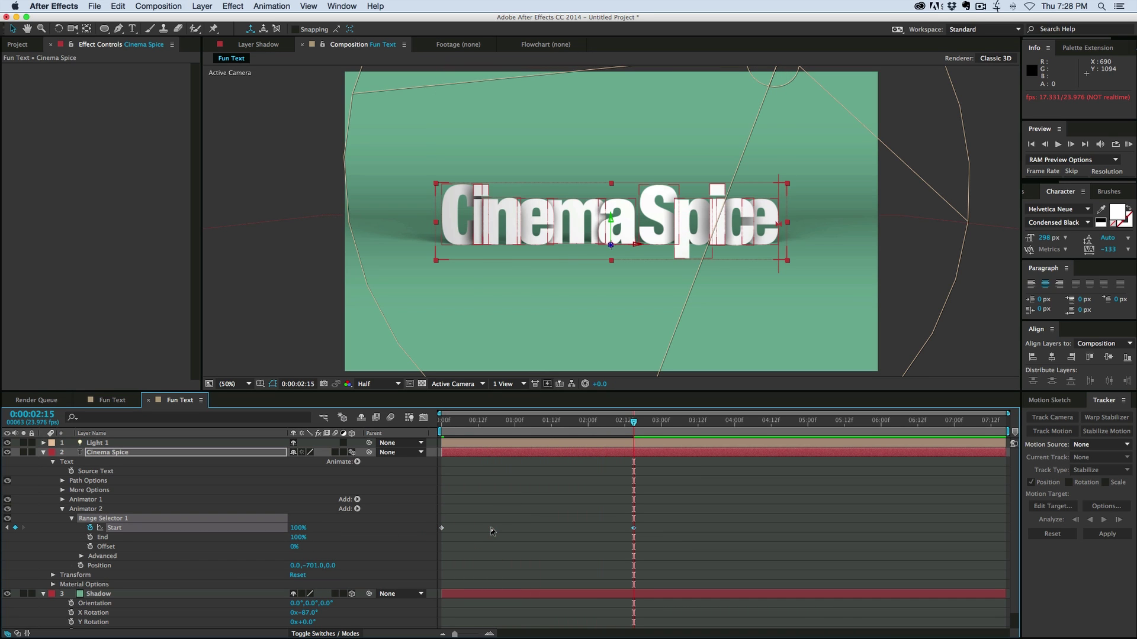
key(Home)
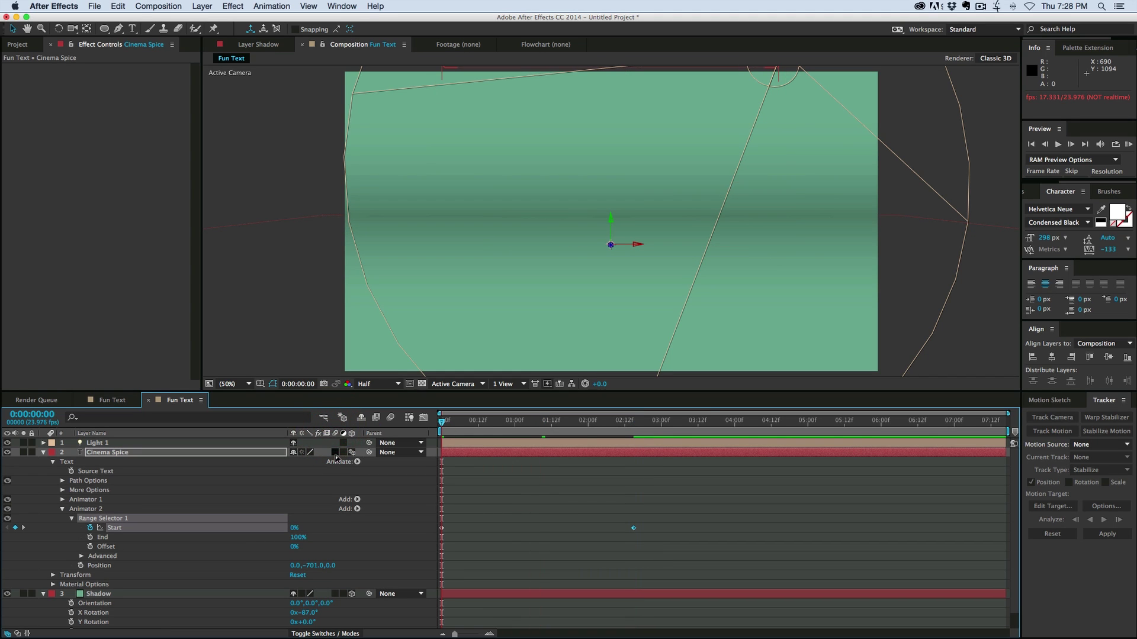
click(335, 453)
click(390, 418)
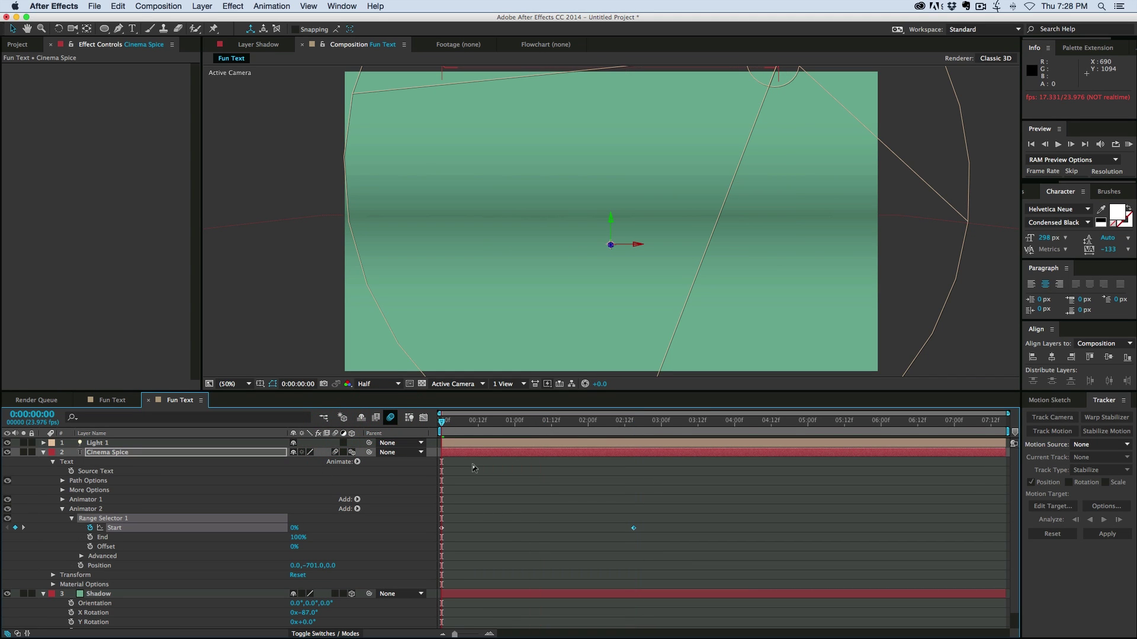
Step: Play a RAM preview of all 185 frames using numeric-keypad 0
key(KP_0)
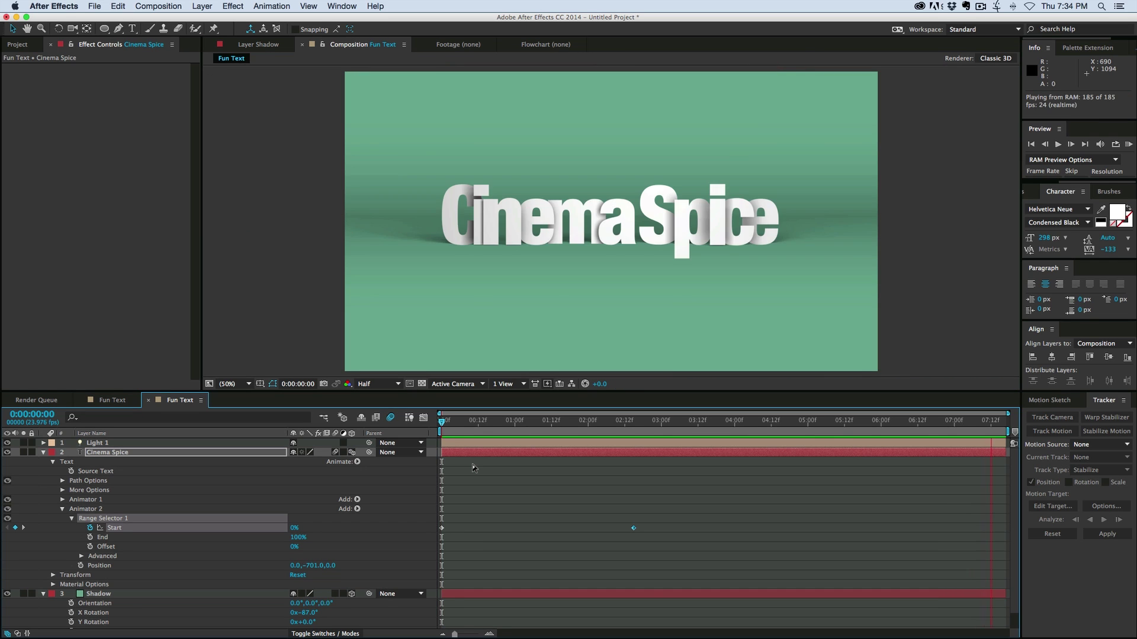